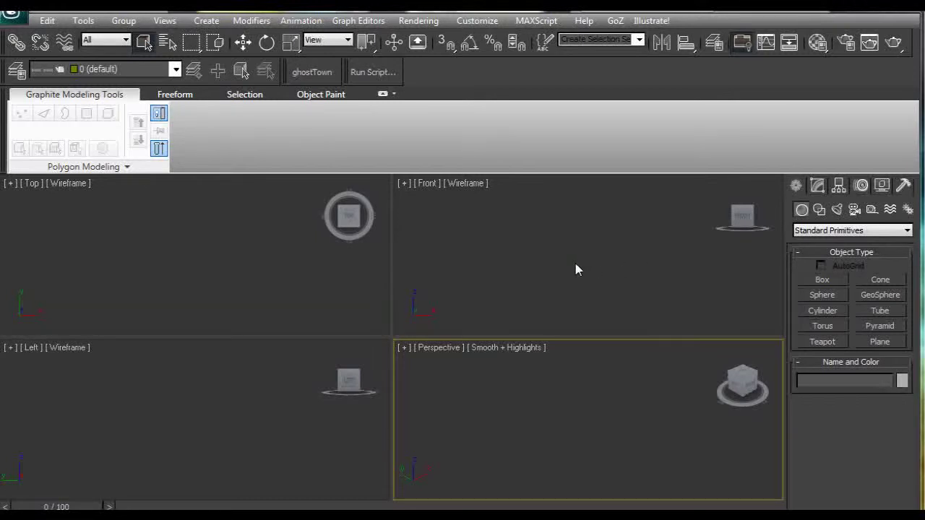
- Activate the Front viewport and open the Material Editor
left_click(622, 265)
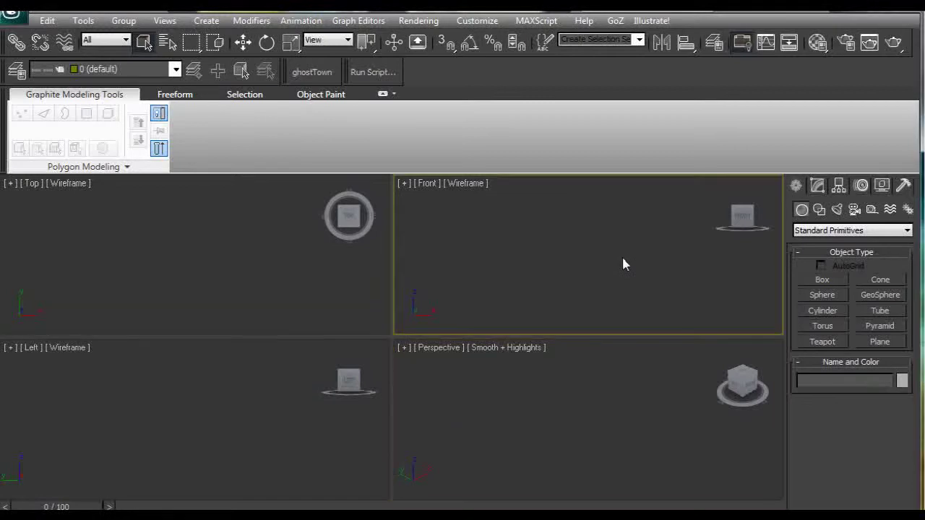
key("m")
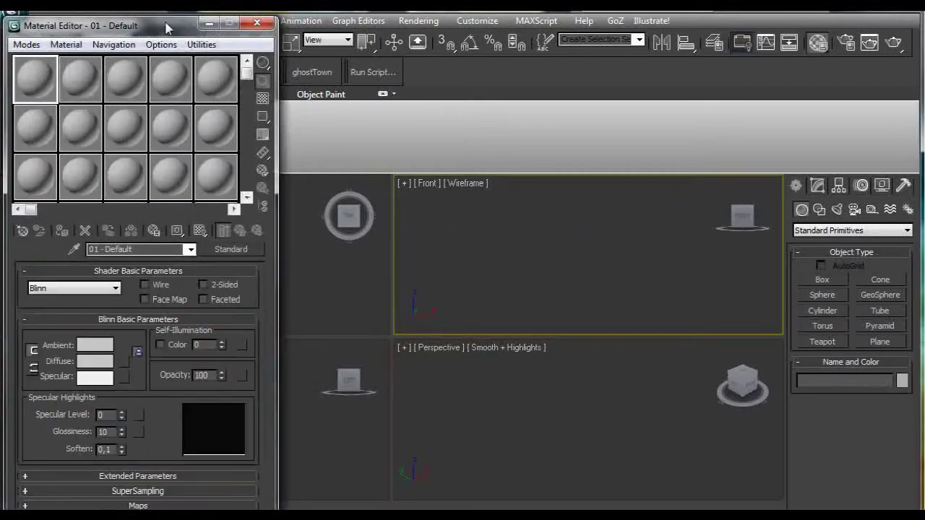
- Move the Material Editor aside and choose Bitmap as the first material's diffuse map
left_click_drag(165, 27, 352, 48)
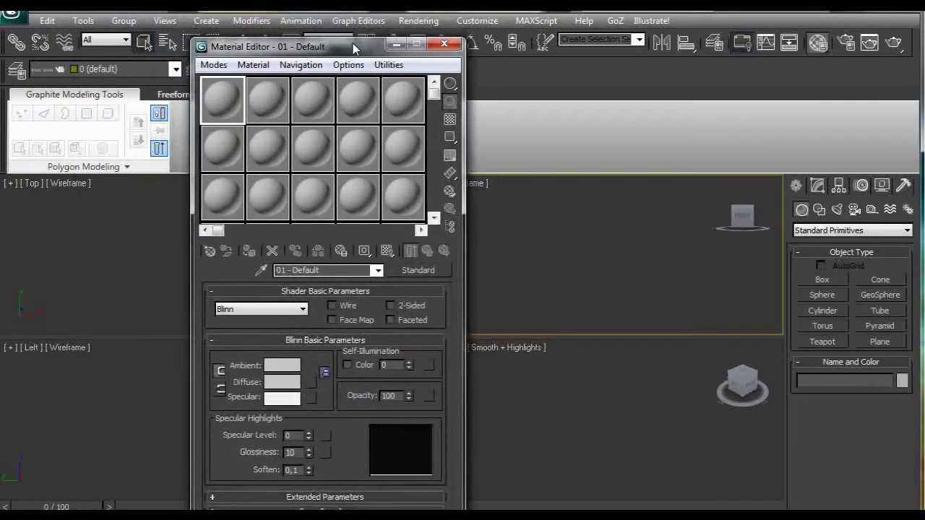
left_click(308, 382)
left_click_drag(453, 140, 502, 75)
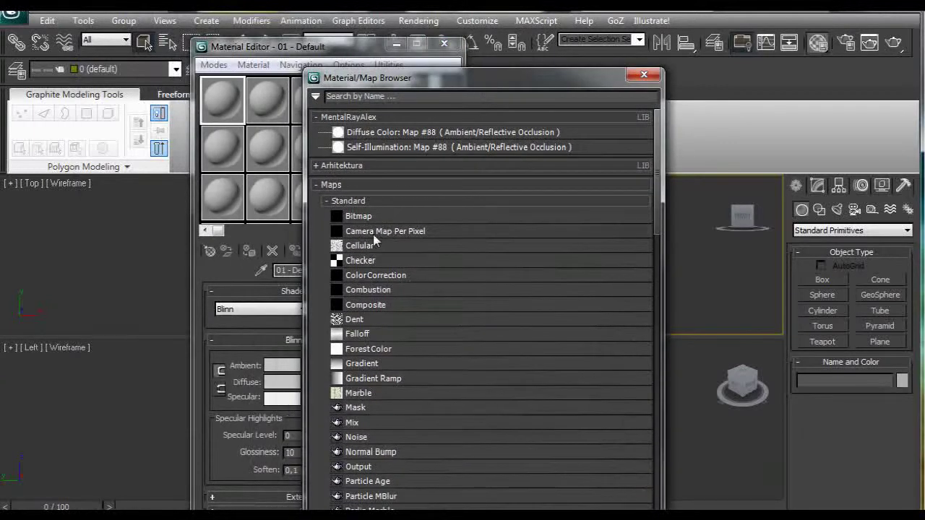
double_click(376, 219)
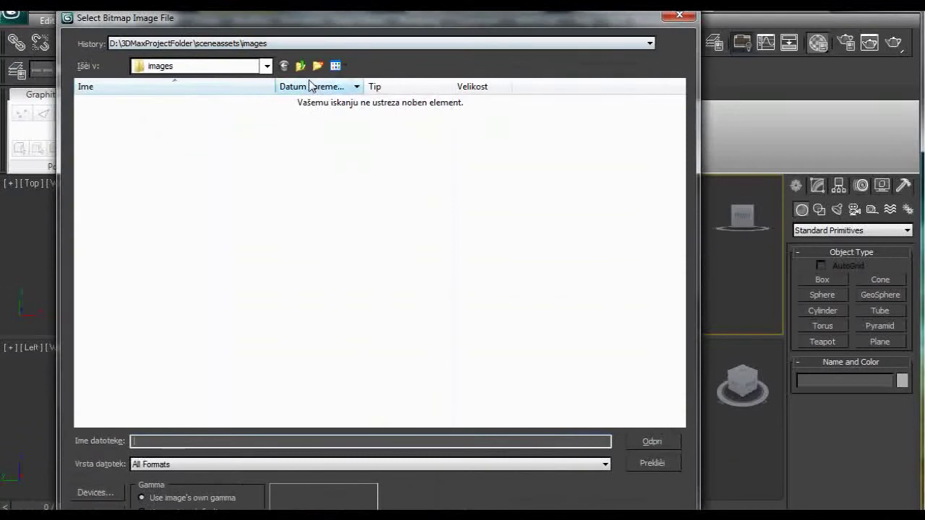
- Browse to D:\3ds max\3dsMax\Moje\Blueprints\Vozila\AVTOMOBILI\Bentley in the bitmap file dialog
left_click(266, 66)
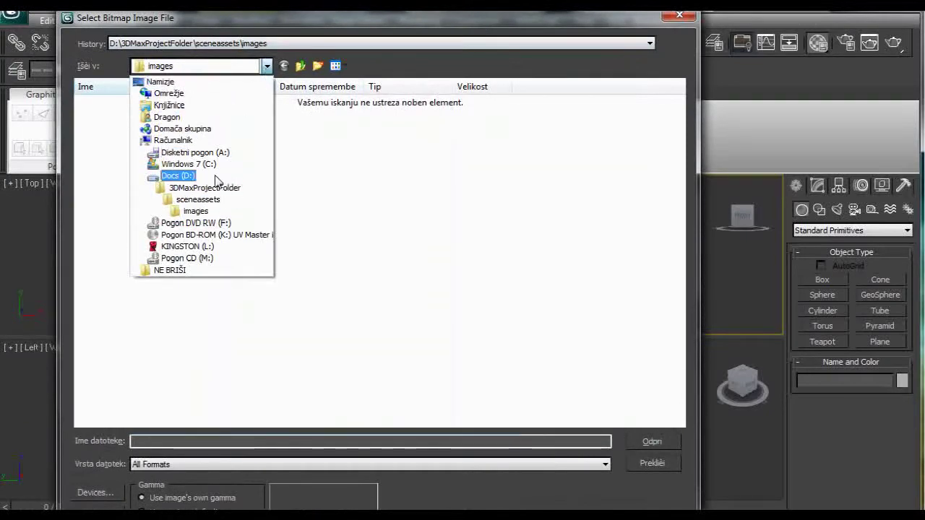
left_click(181, 177)
double_click(136, 118)
double_click(108, 103)
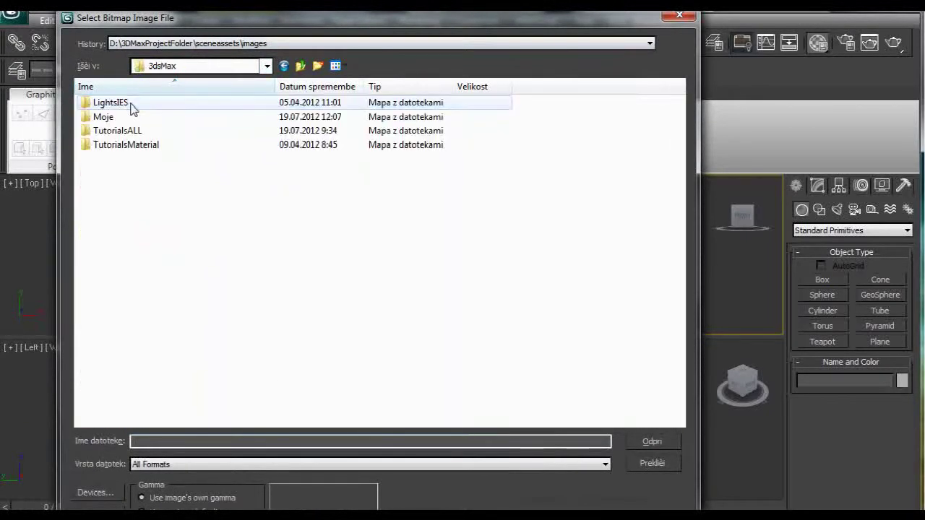
double_click(133, 117)
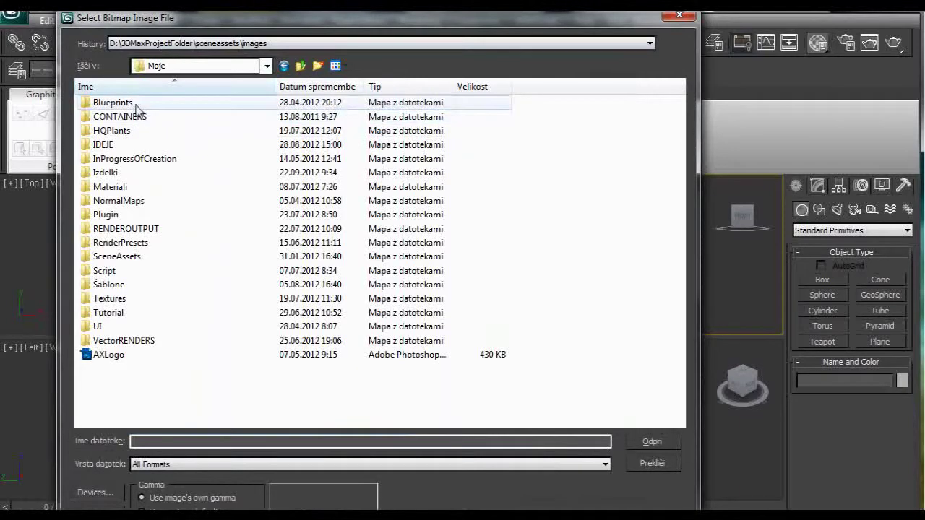
double_click(136, 103)
double_click(116, 159)
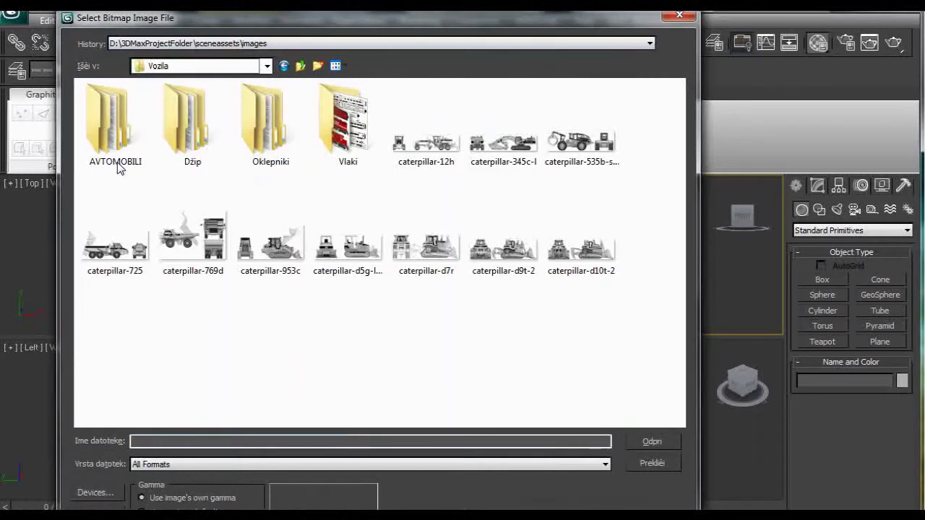
double_click(104, 134)
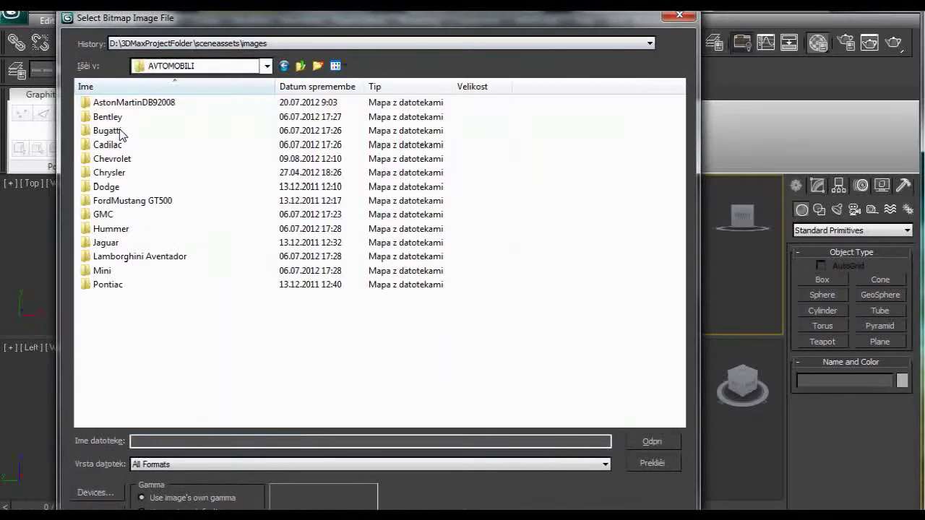
double_click(109, 117)
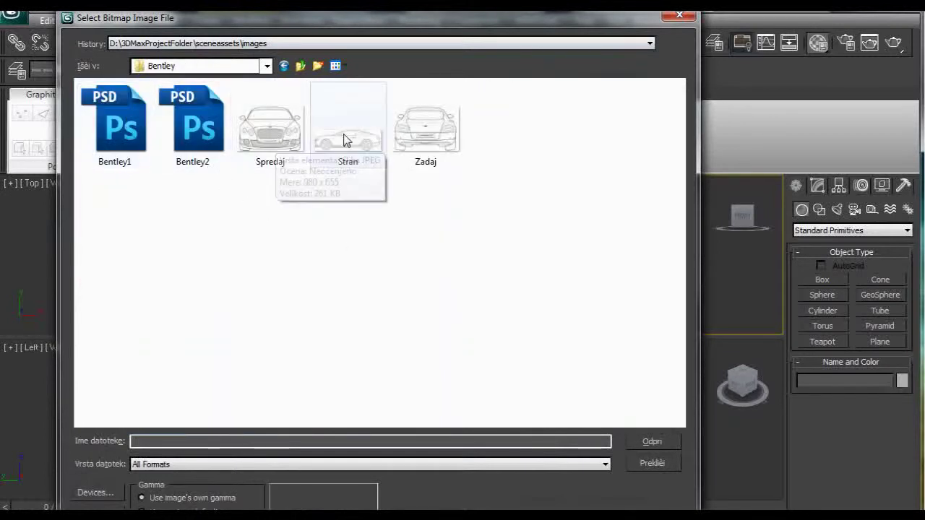
- After comparing the Spredaj, Zadaj and Stran blueprints, load Spredaj.jpg as the diffuse bitmap
left_click(288, 137)
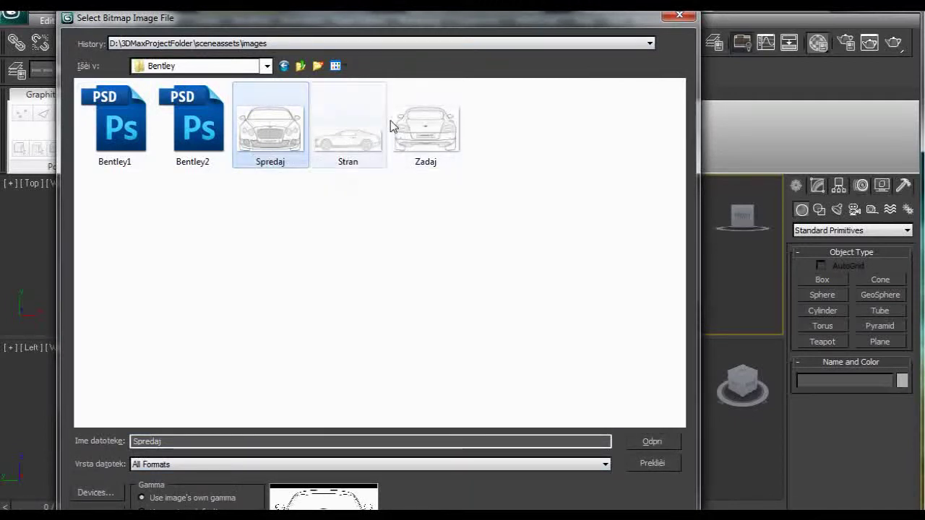
left_click(428, 134)
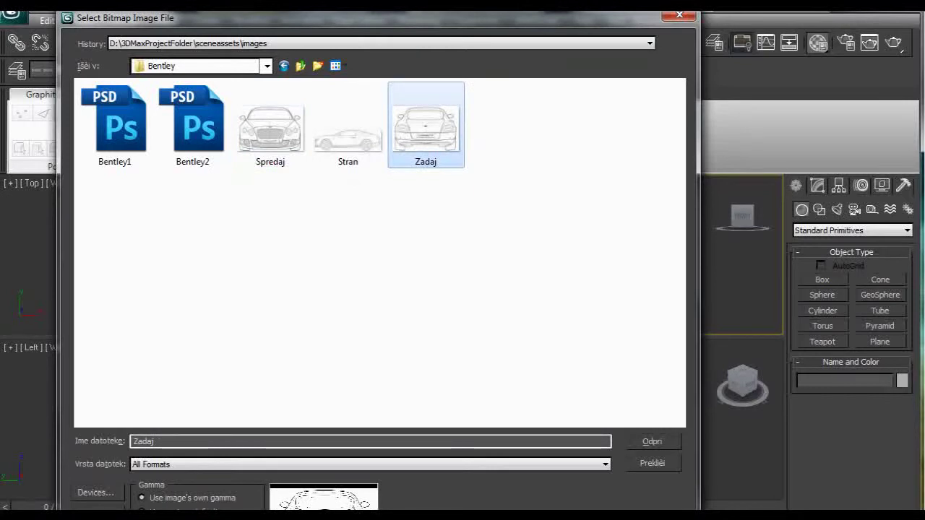
left_click(244, 136)
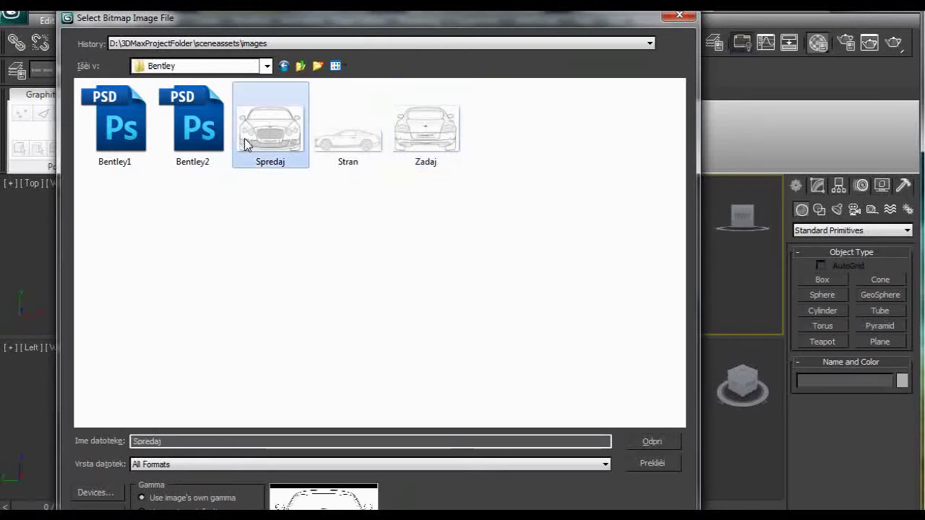
left_click(434, 145)
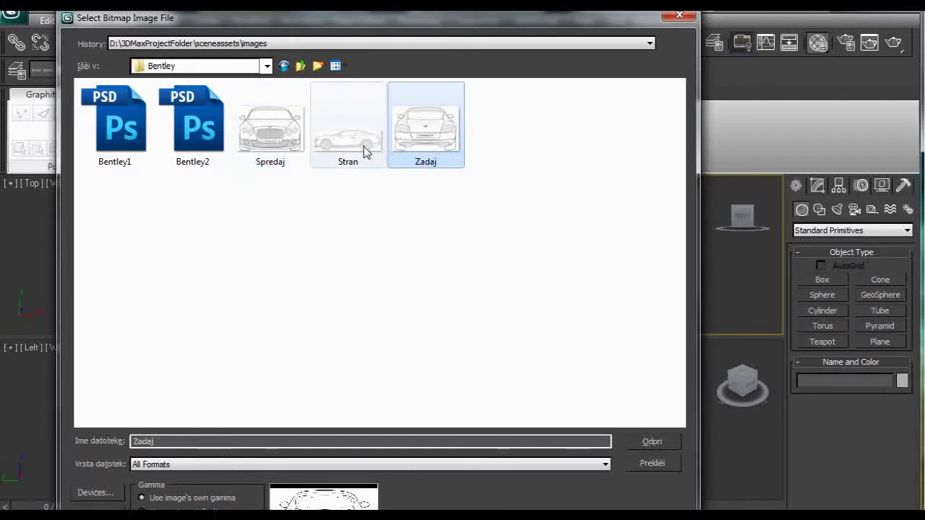
left_click(364, 148)
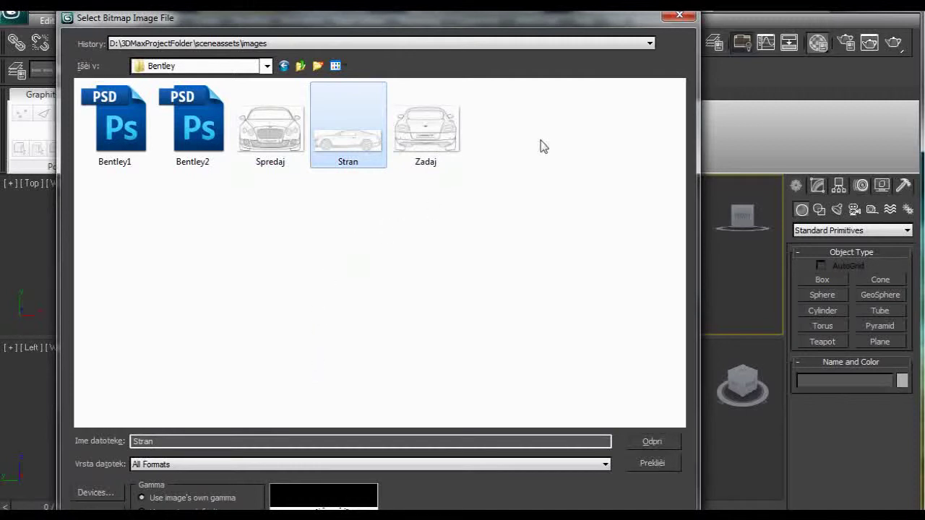
left_click(289, 142)
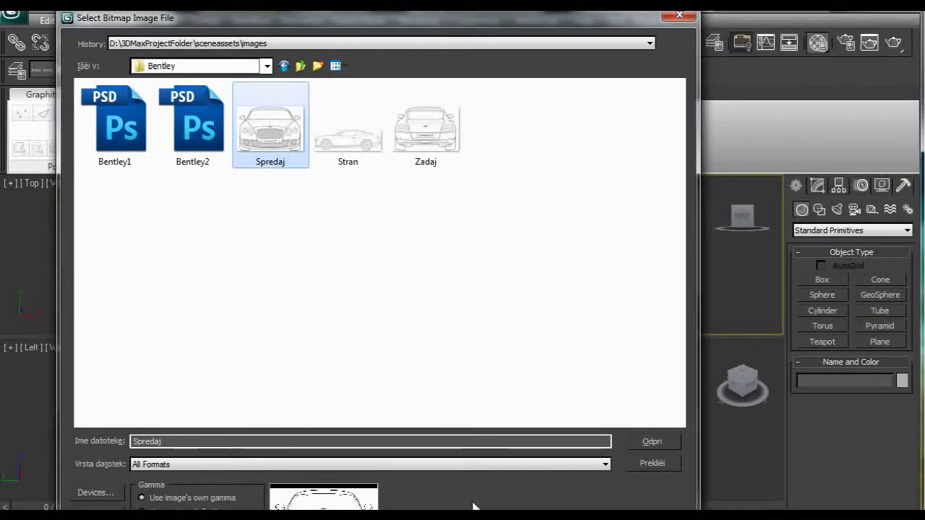
left_click(650, 442)
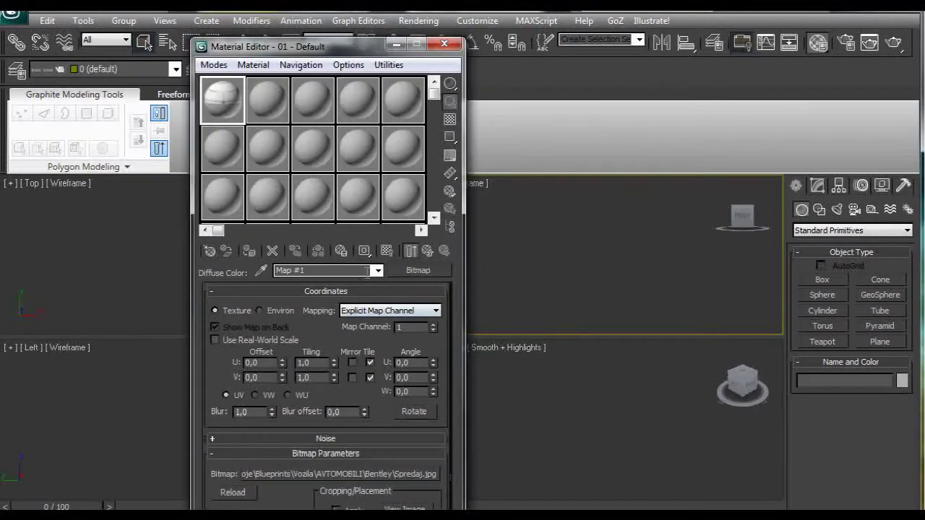
- Name the first material Font and select the second sample slot
left_click(427, 251)
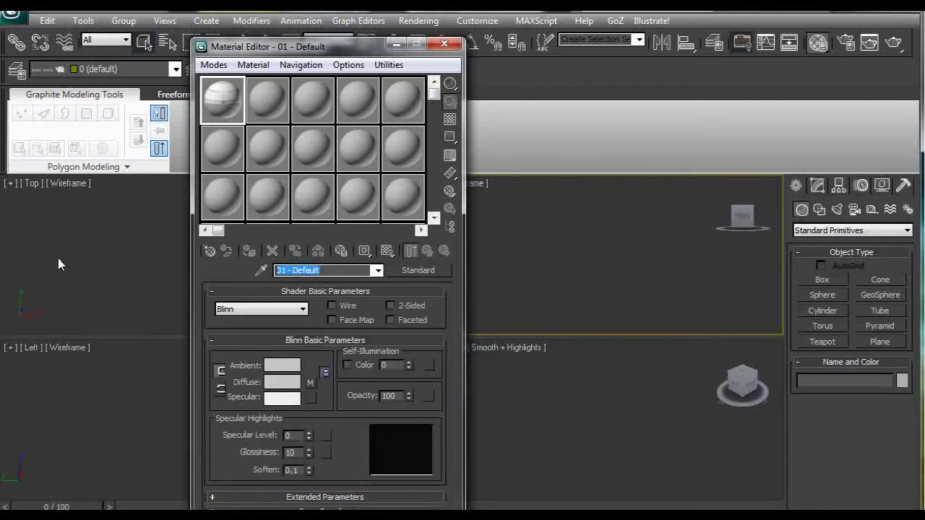
type("F")
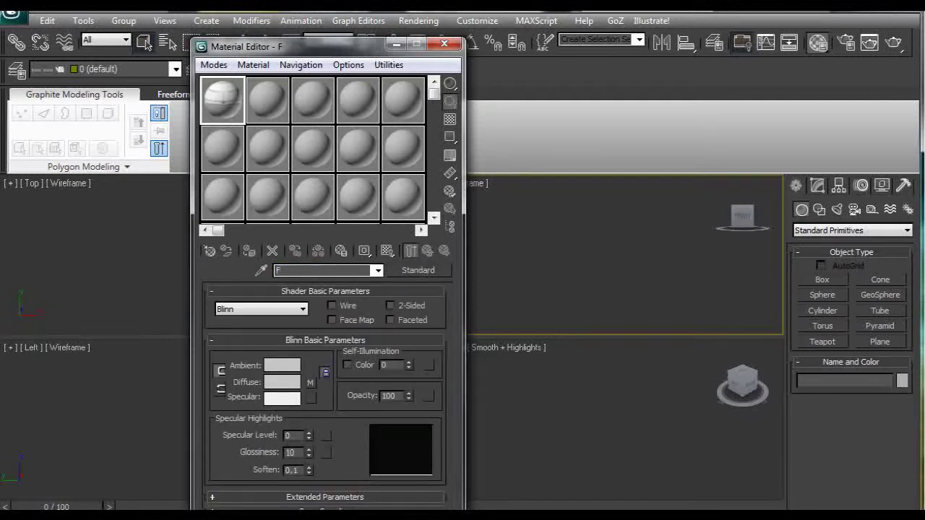
type("ont")
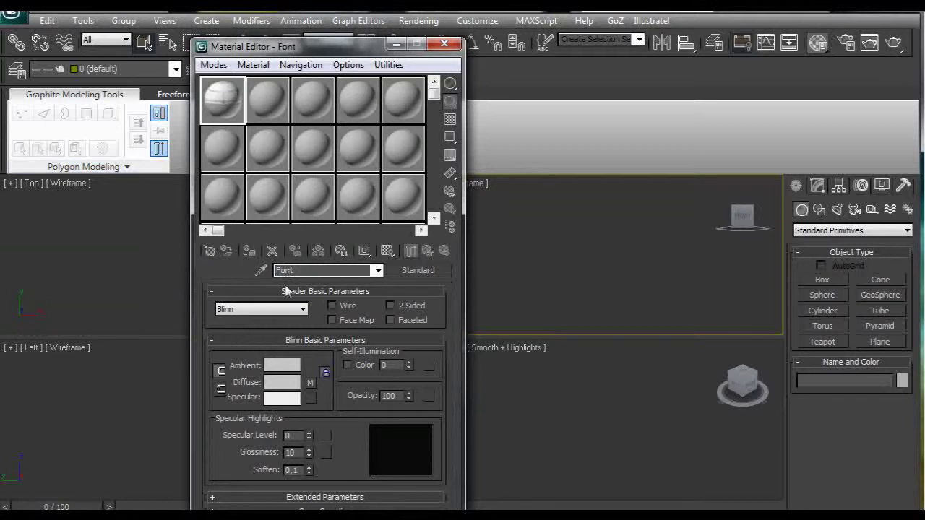
left_click(266, 104)
- Load Zadaj.jpg as the second material's diffuse bitmap and name the material Back
left_click(311, 382)
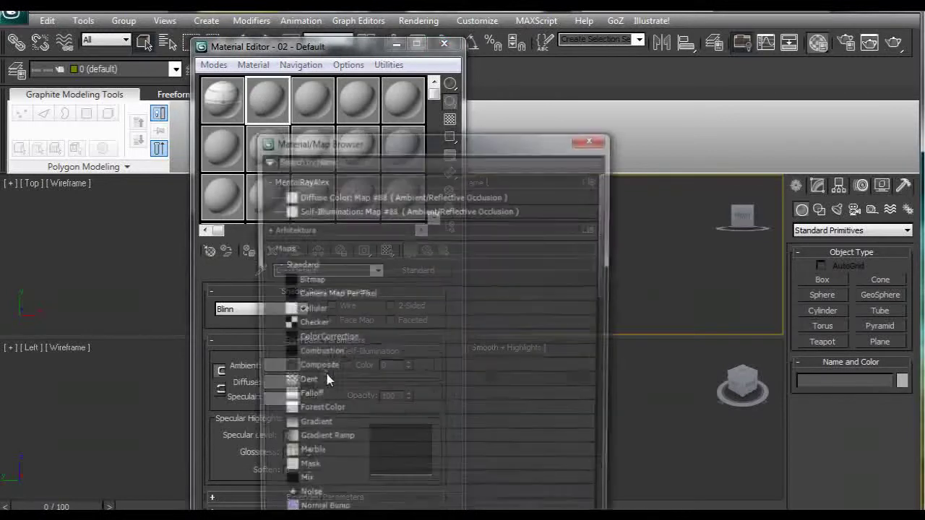
double_click(389, 285)
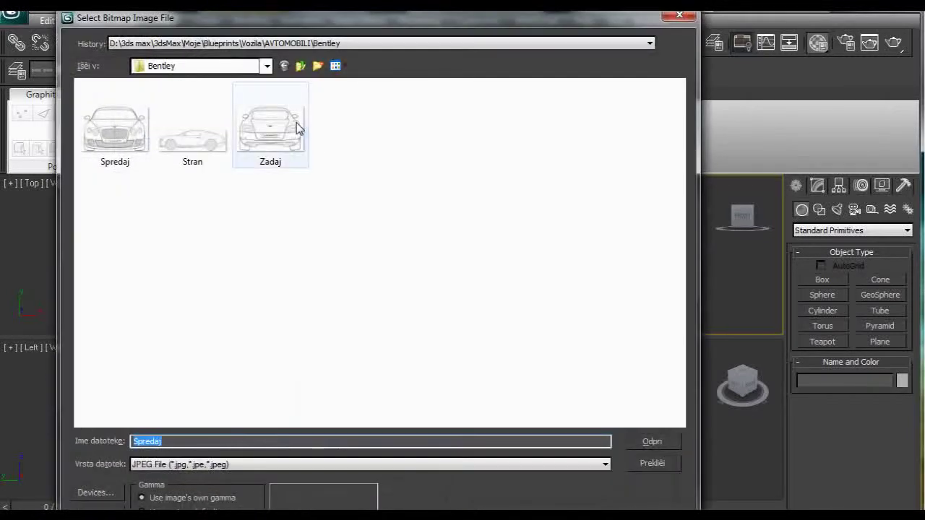
left_click(293, 124)
left_click(649, 441)
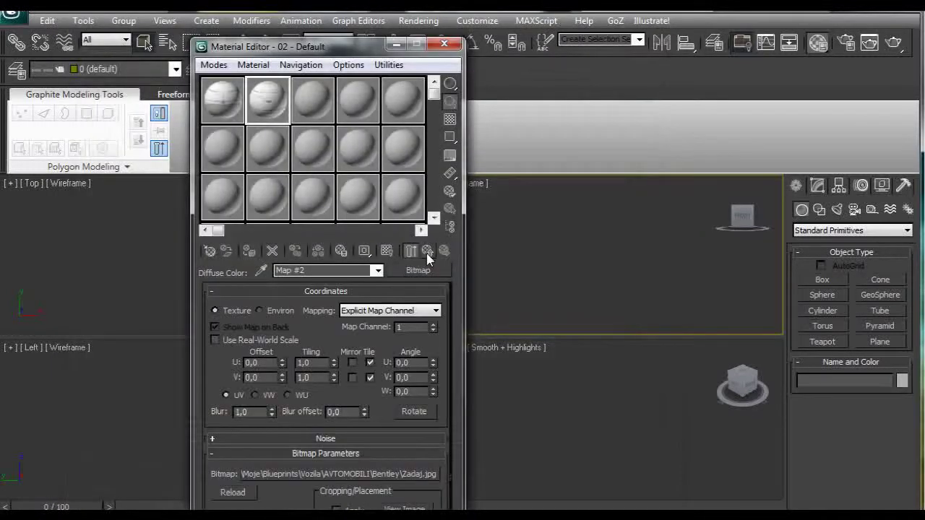
left_click(427, 253)
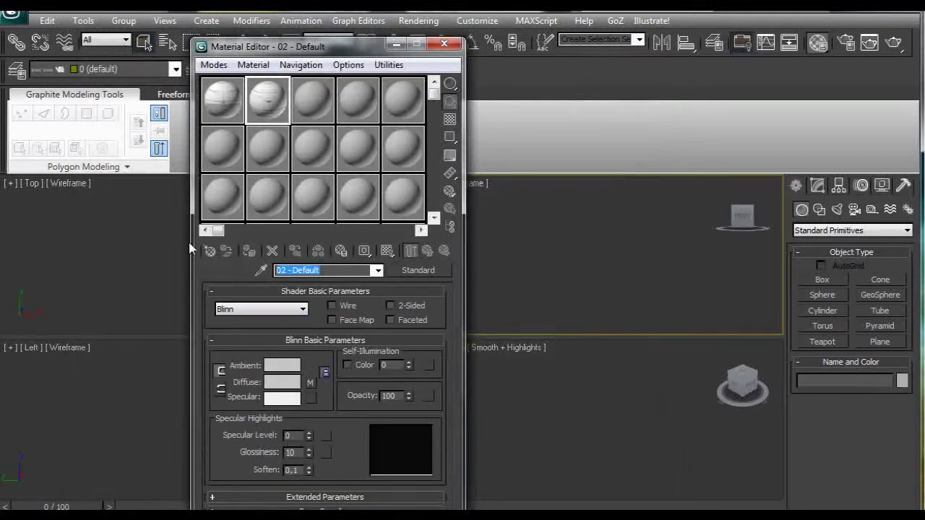
type("Back")
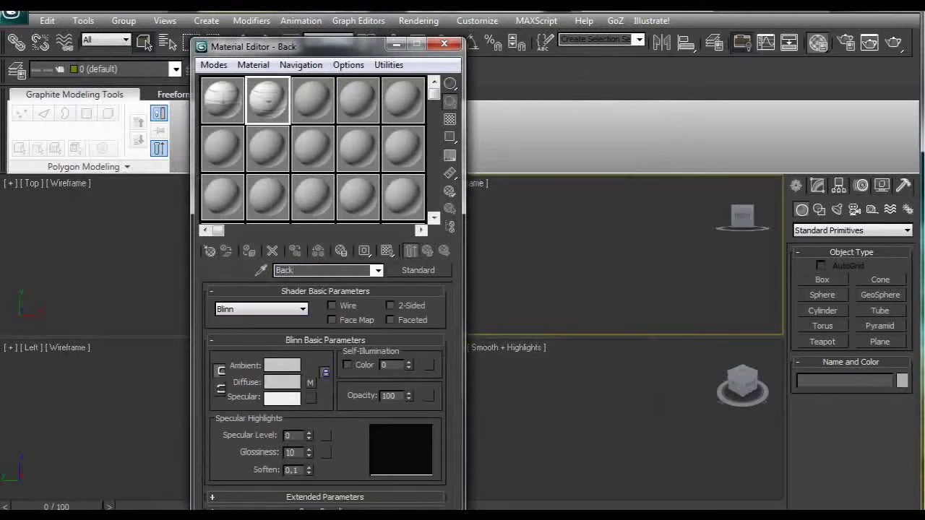
left_click(316, 107)
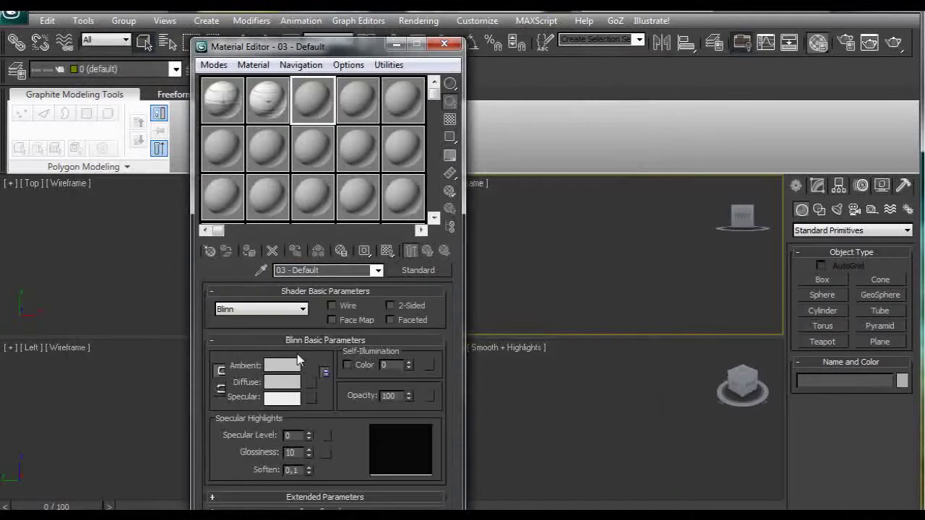
- Load Stran.jpg as the third material's diffuse bitmap and name the material Side
left_click(312, 382)
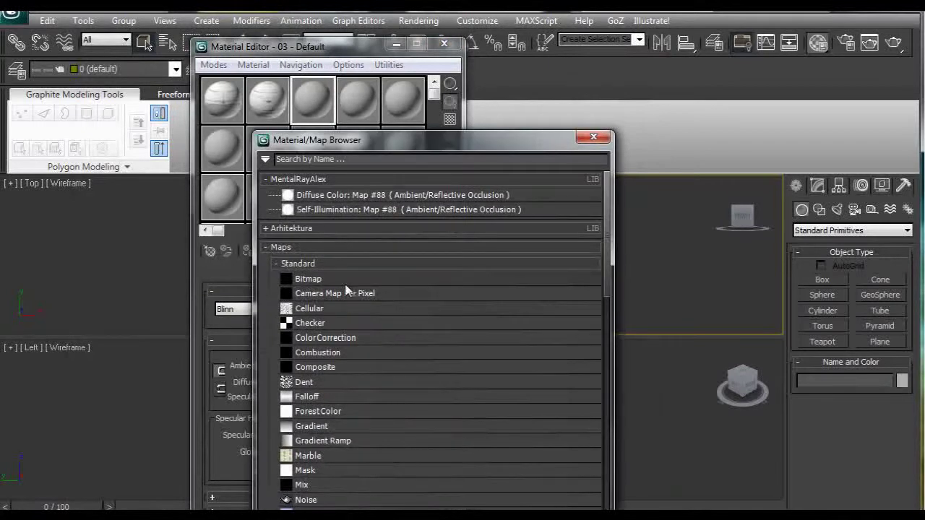
double_click(308, 279)
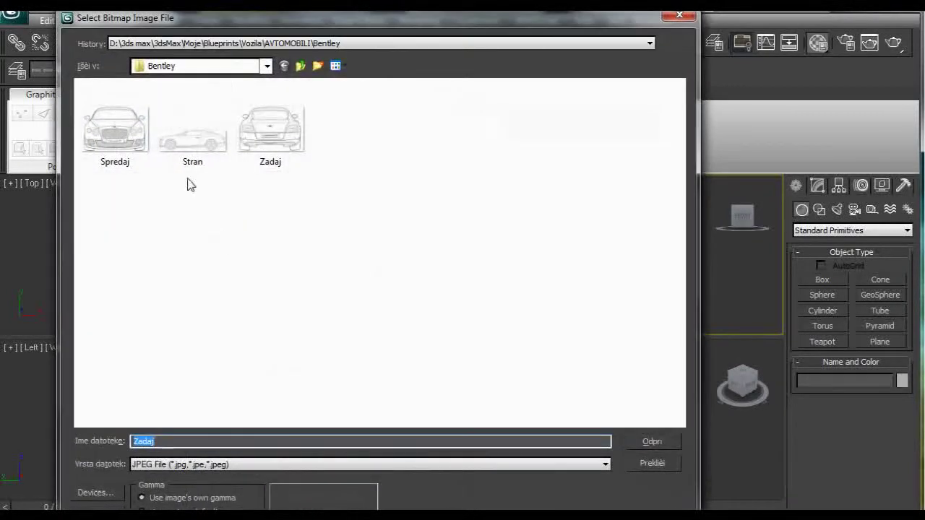
left_click(191, 152)
left_click(634, 441)
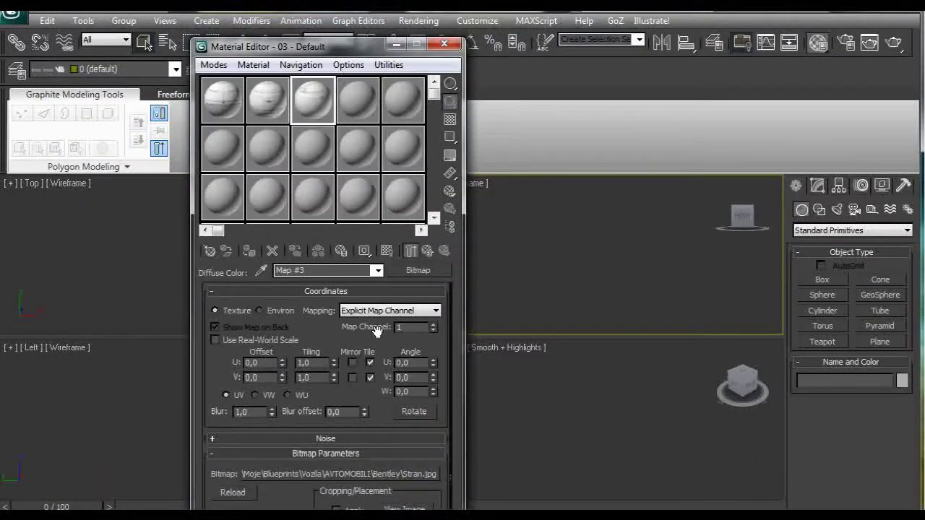
left_click(427, 250)
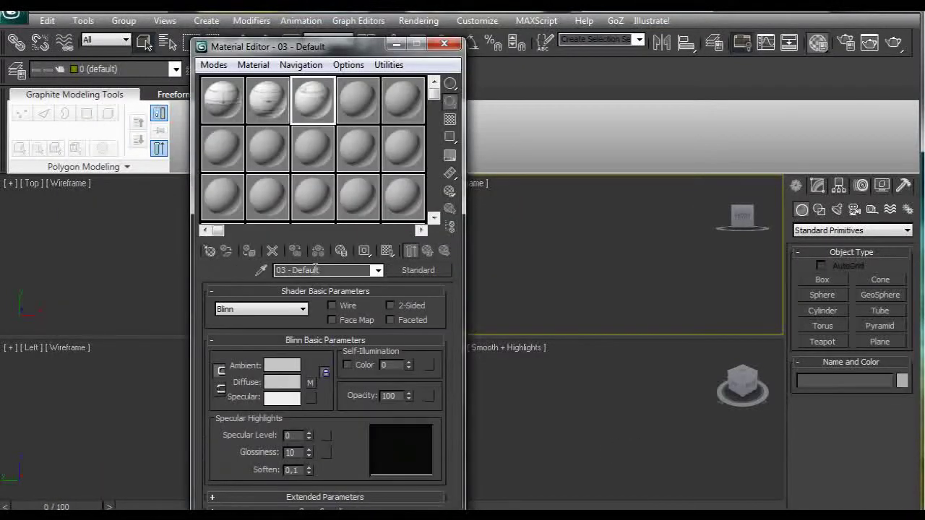
type("Side")
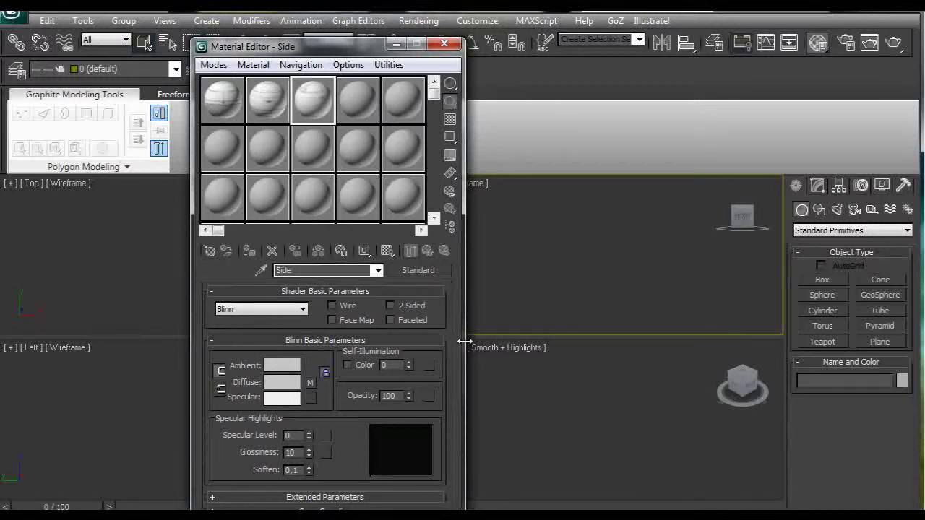
- Set Self-Illumination to 70 on the Side, Back and Font materials
left_click(396, 365)
type("70")
key("Return")
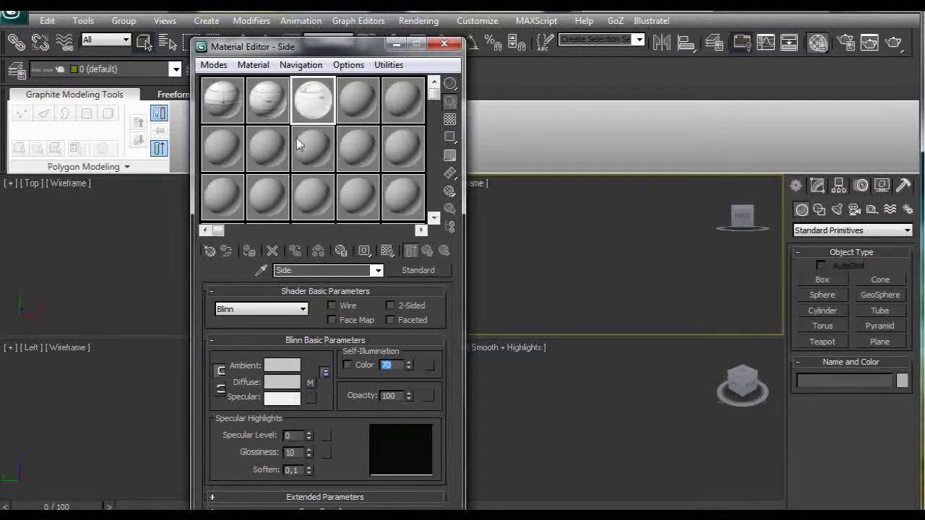
left_click(269, 101)
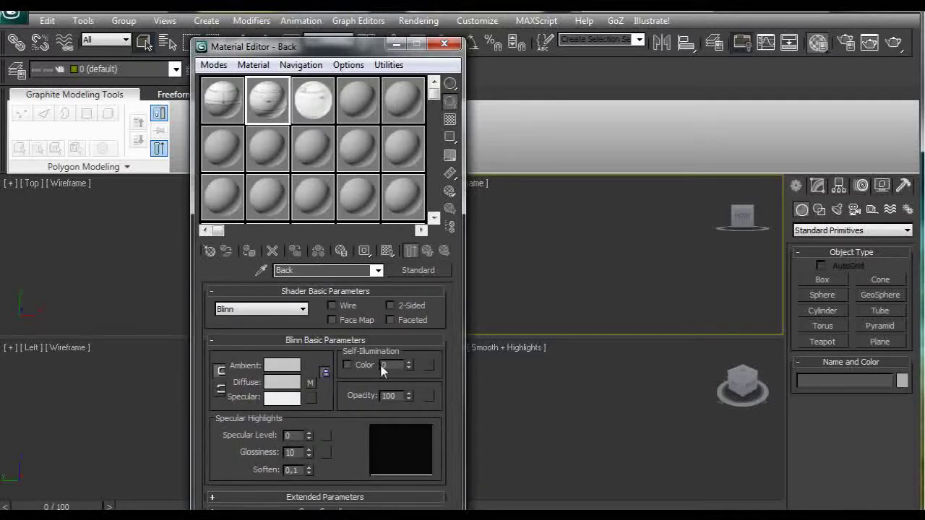
left_click(221, 98)
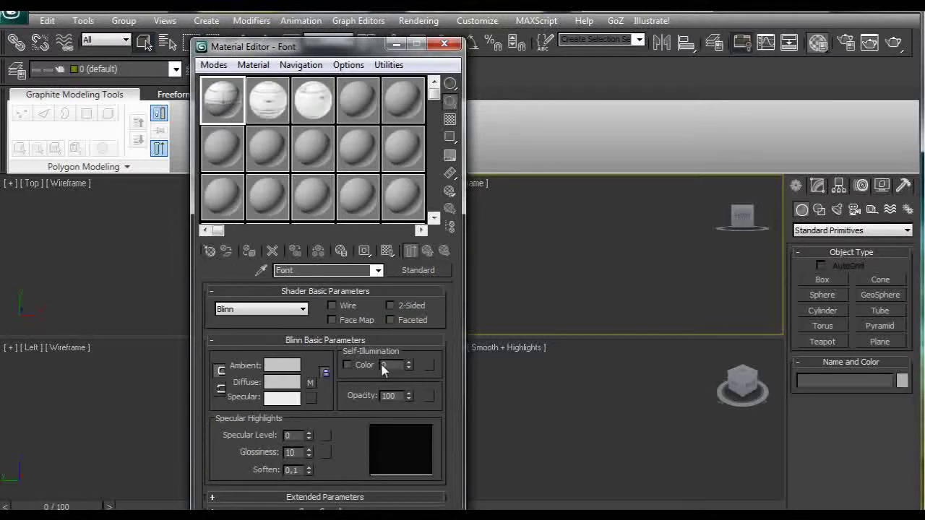
key("Return")
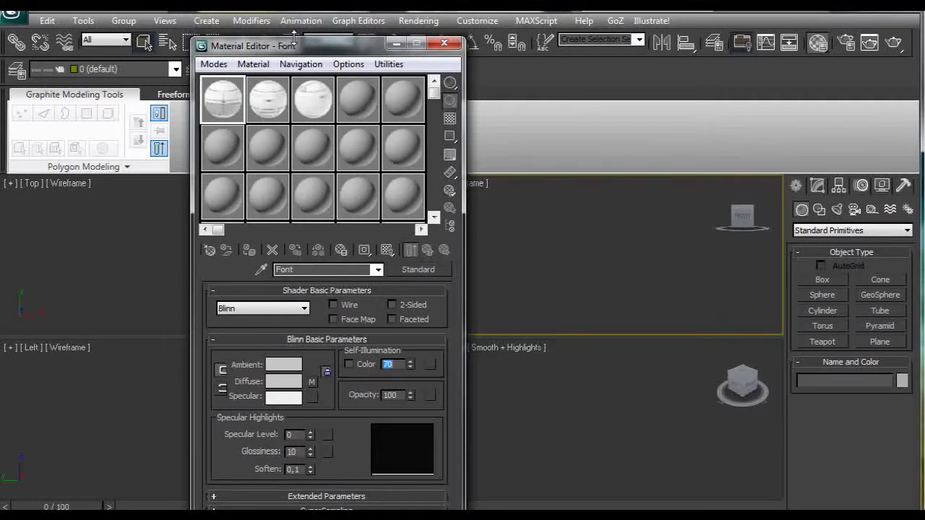
- Draw Plane001 in the Front viewport, about 323.8 by 287.0
left_click_drag(300, 46, 613, 64)
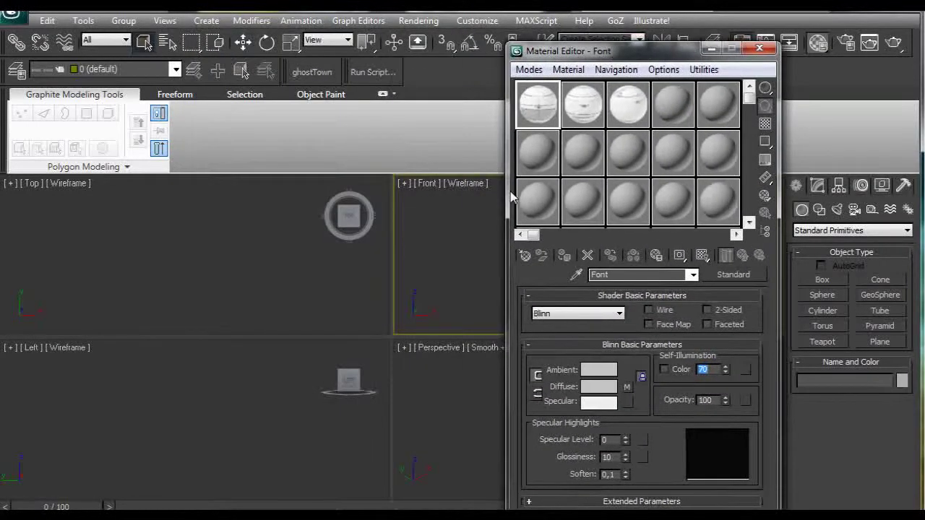
left_click(236, 272)
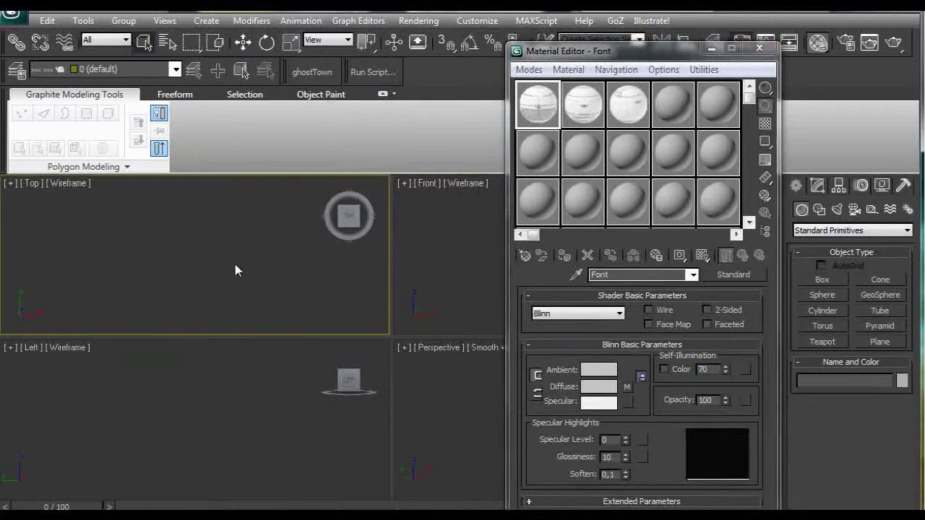
left_click(445, 260)
left_click_drag(591, 53, 143, 55)
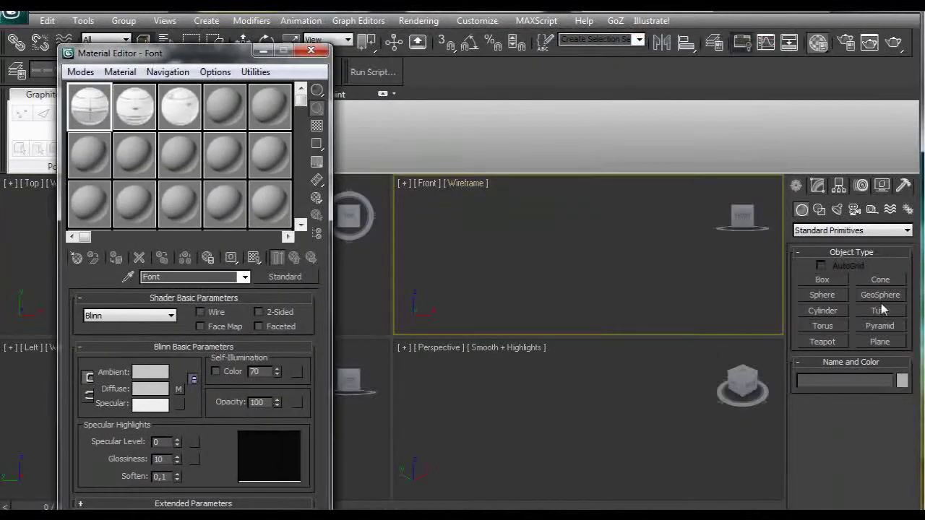
left_click(901, 343)
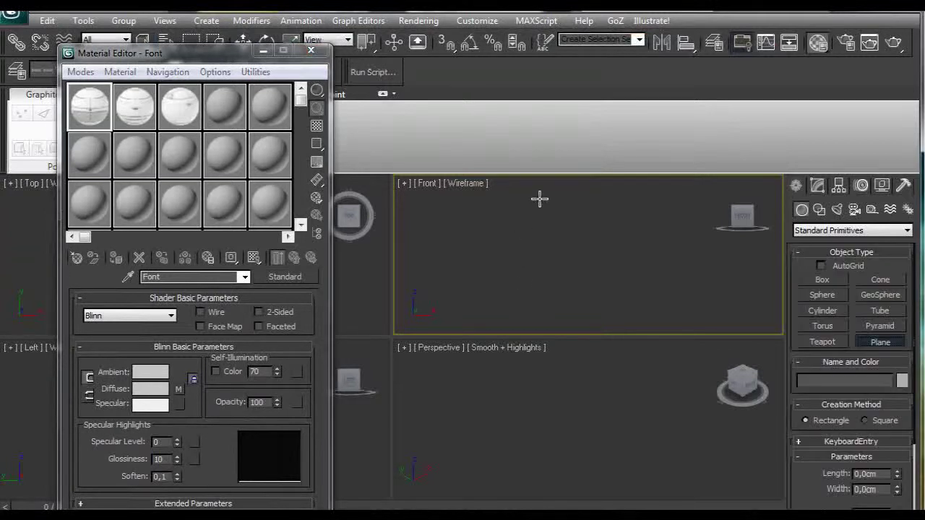
left_click_drag(540, 198, 649, 322)
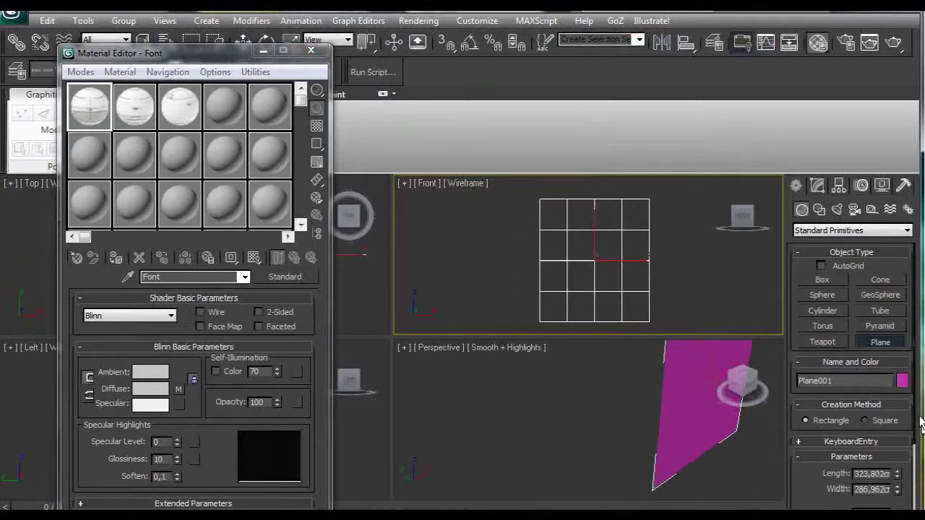
- Set Plane001's Length Segs and Width Segs both to 1
scroll(917, 427, "down", 3)
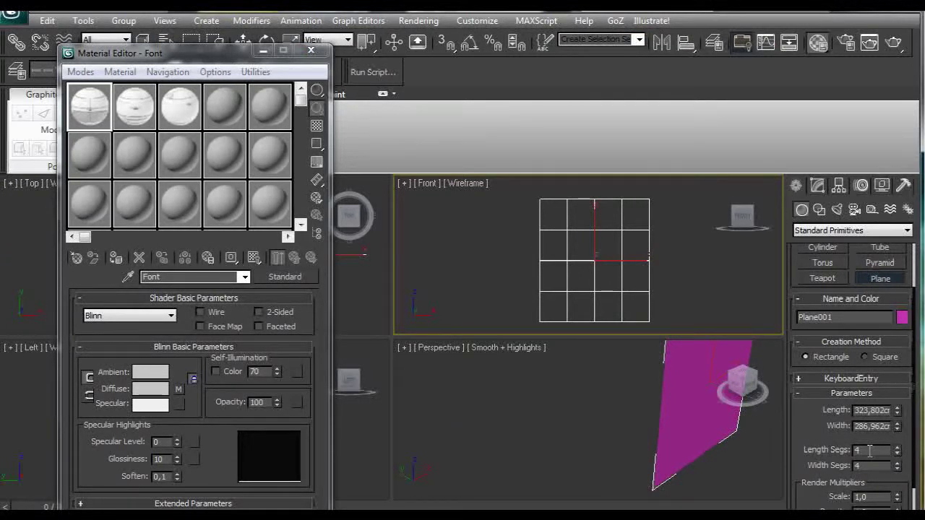
double_click(870, 451)
type("1")
right_click(898, 469)
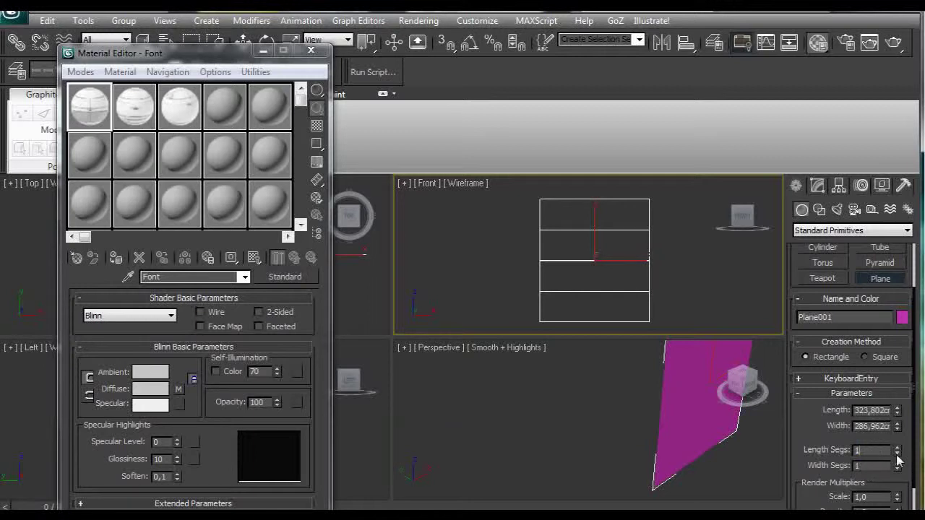
left_click(876, 465)
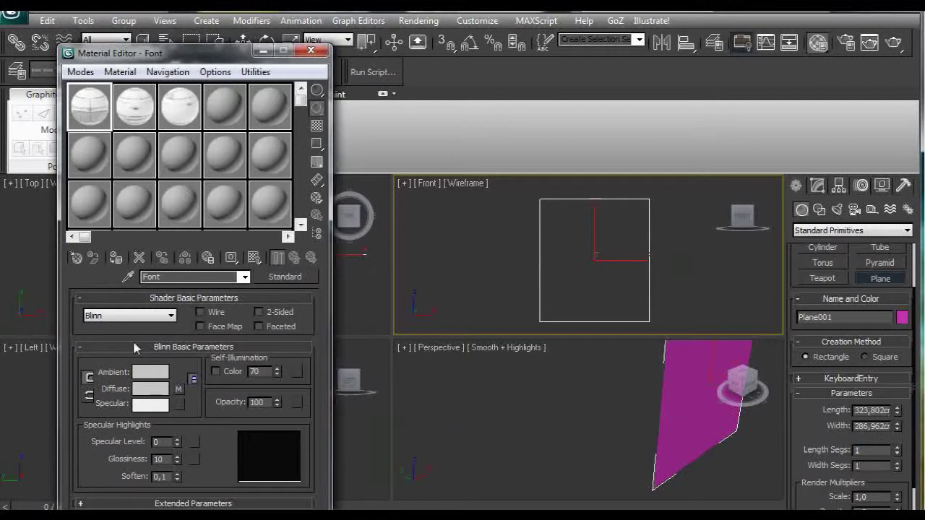
- Reload Spredaj.jpg as Font's diffuse bitmap and view the front blueprint image
left_click(179, 389)
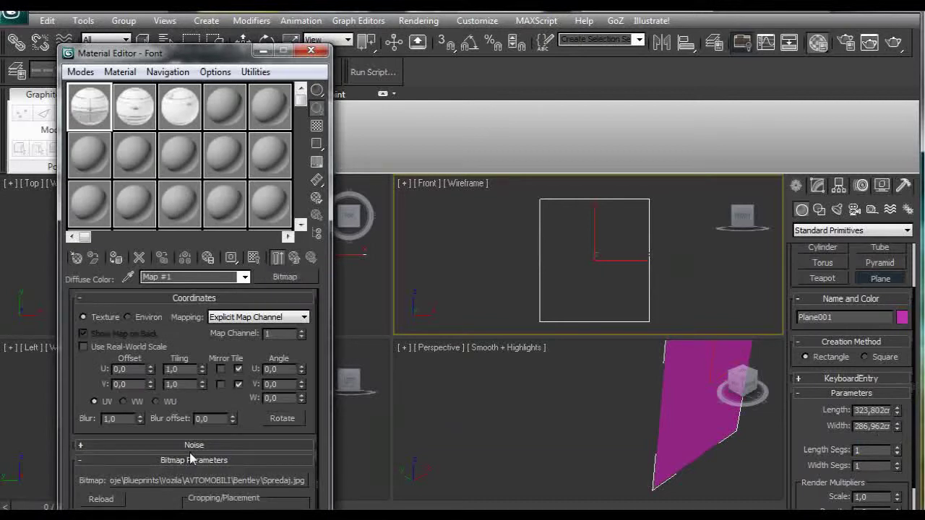
left_click(228, 482)
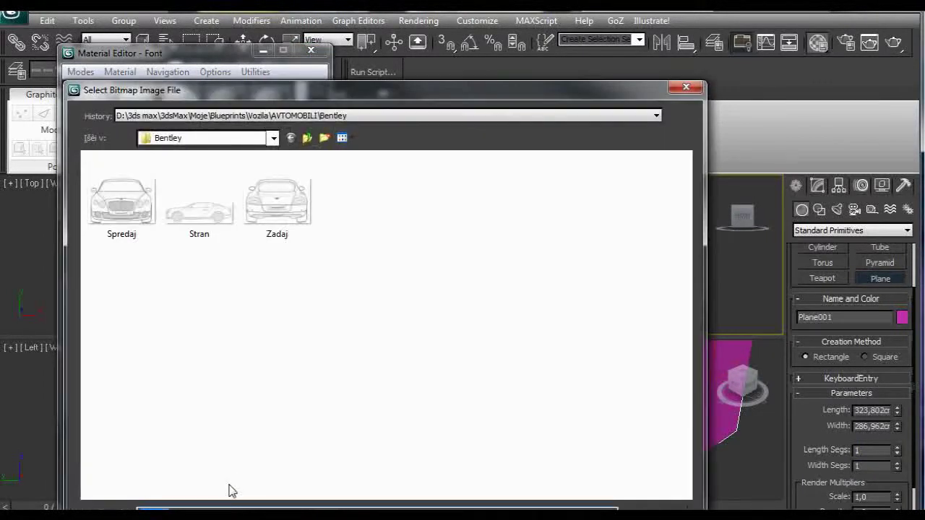
left_click(120, 204)
double_click(121, 202)
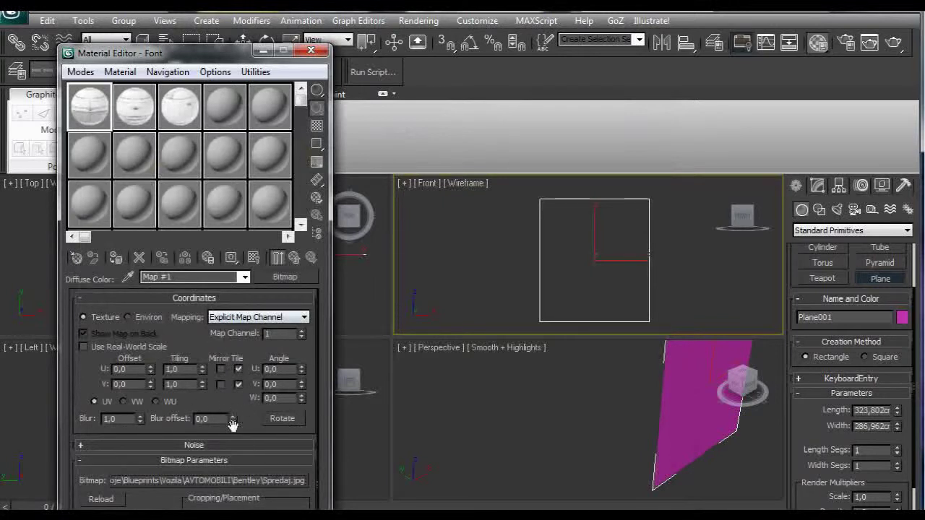
left_click(249, 506)
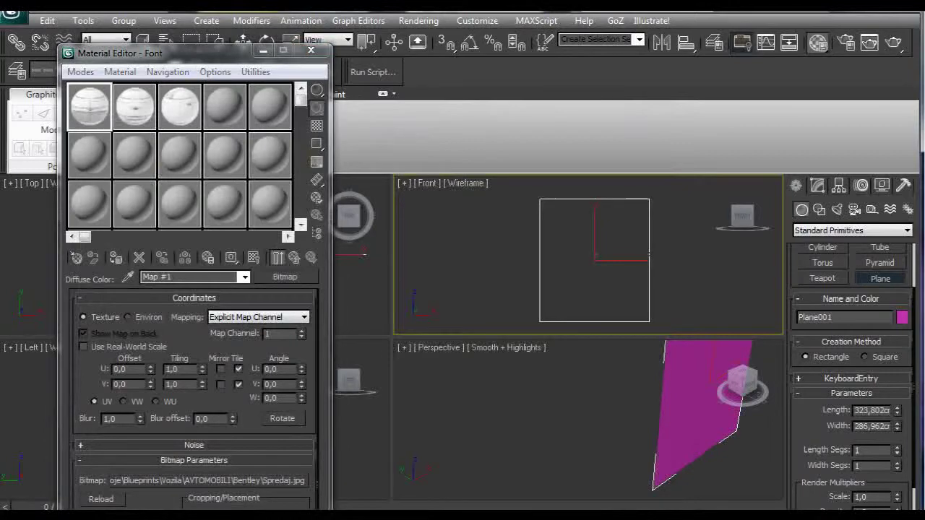
left_click_drag(907, 143, 351, 104)
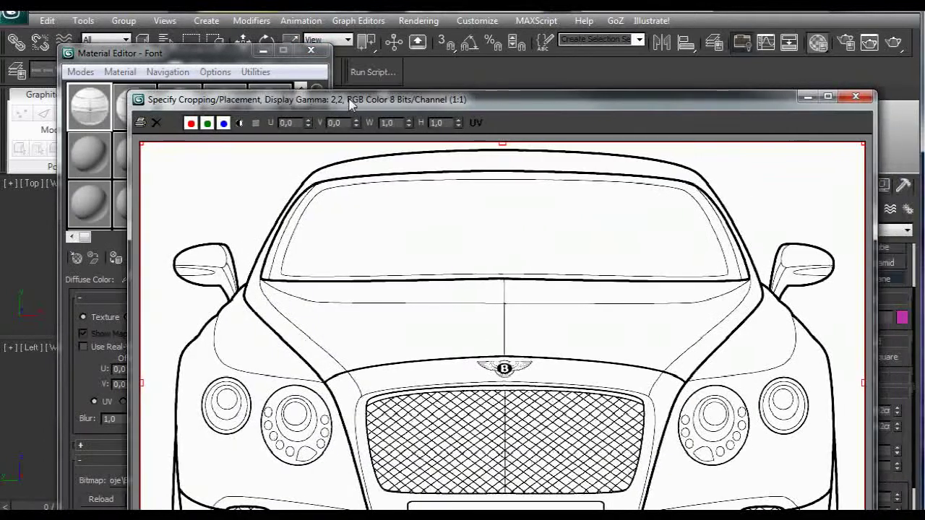
left_click(854, 96)
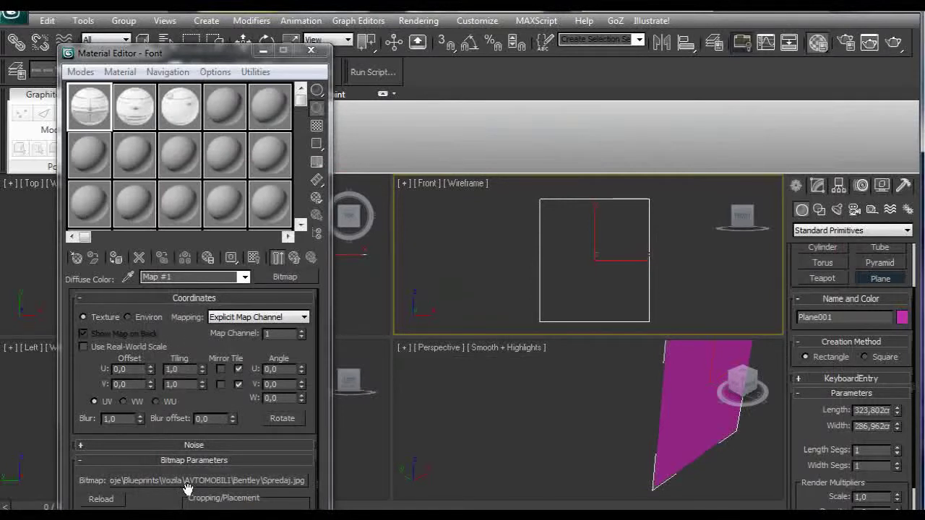
- Check Spredaj.jpg's image information for its 980x655 resolution, then close the file browser
left_click(189, 482)
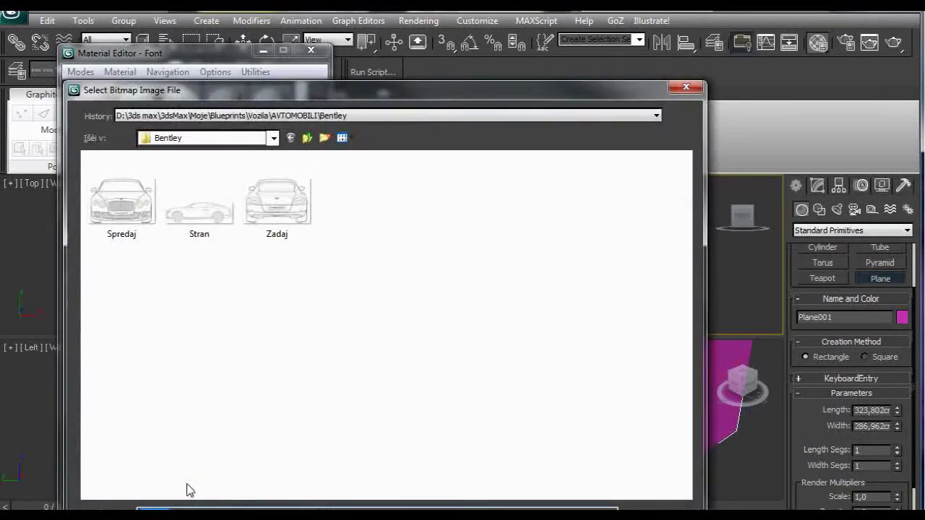
left_click(110, 218)
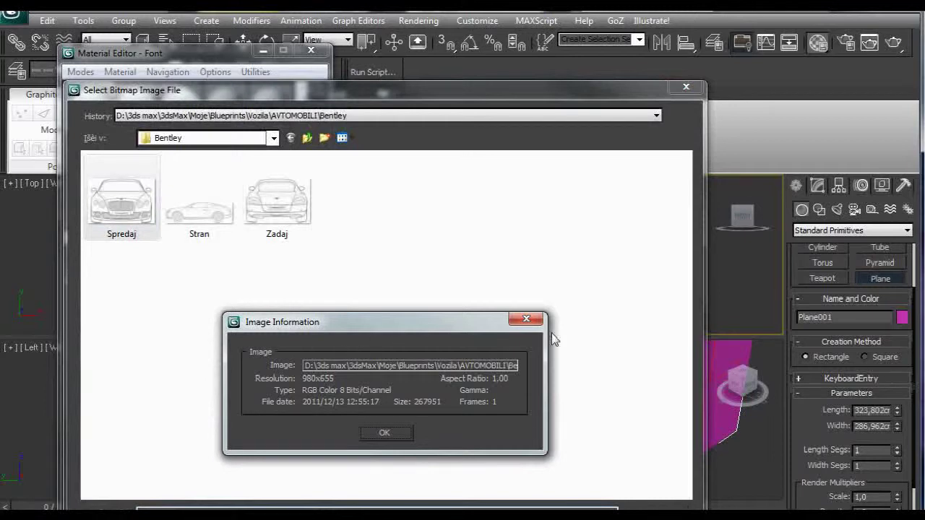
left_click(526, 319)
left_click(683, 89)
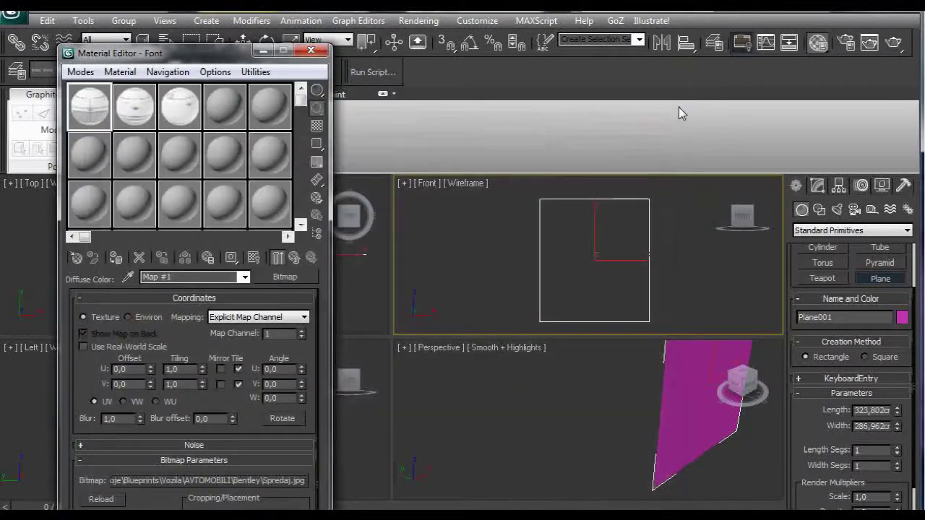
- Set Plane001's length to 98,0 cm and width to 65,5 cm
double_click(885, 411)
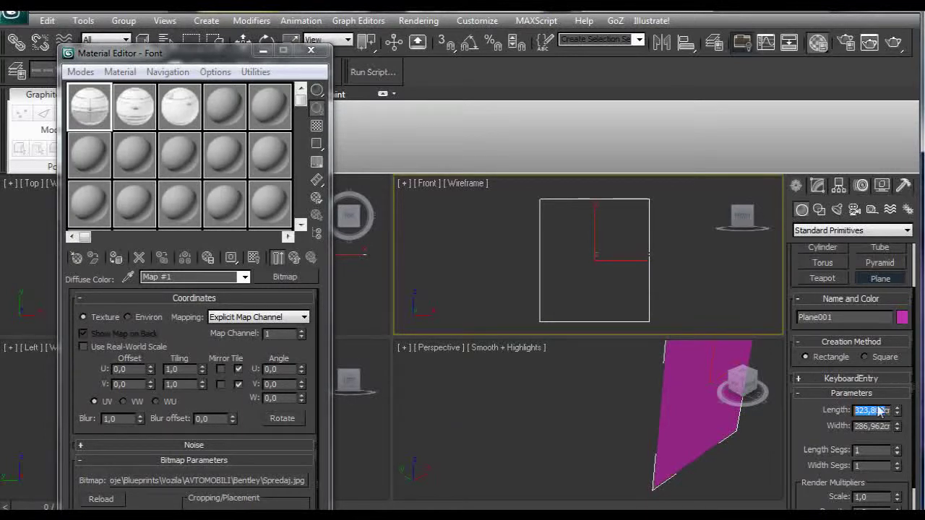
type("9cm")
key("Tab")
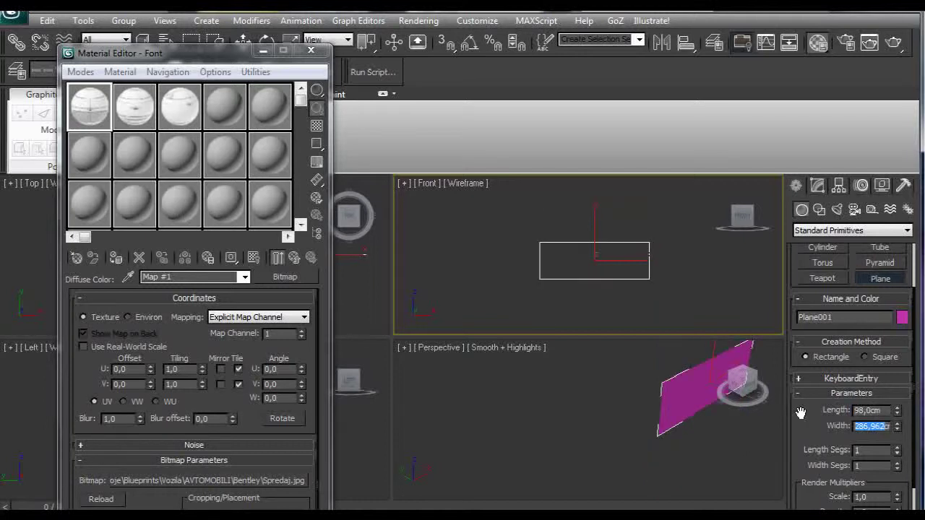
type("65cm")
key("Return")
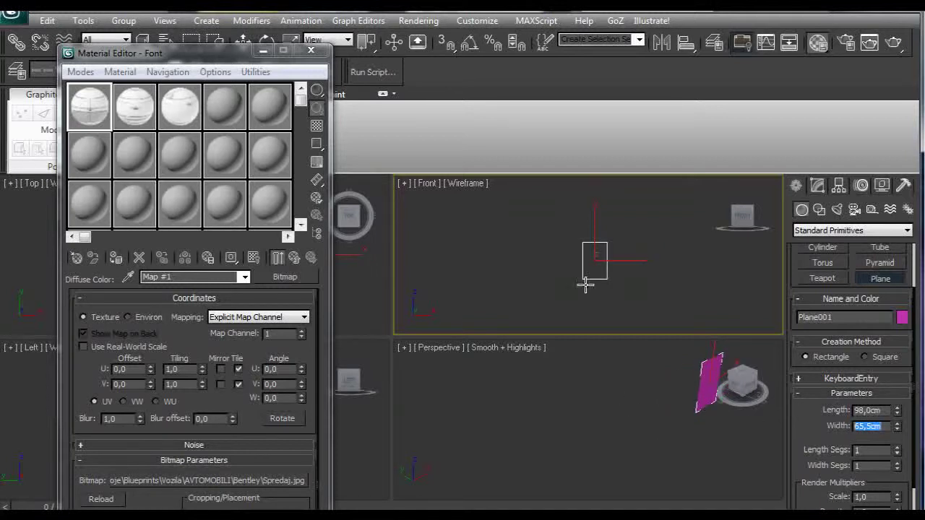
- Frame the plane in the Front view and return to the Font material's main settings
scroll(593, 282, "up", 5)
middle_click_drag(597, 279, 568, 251)
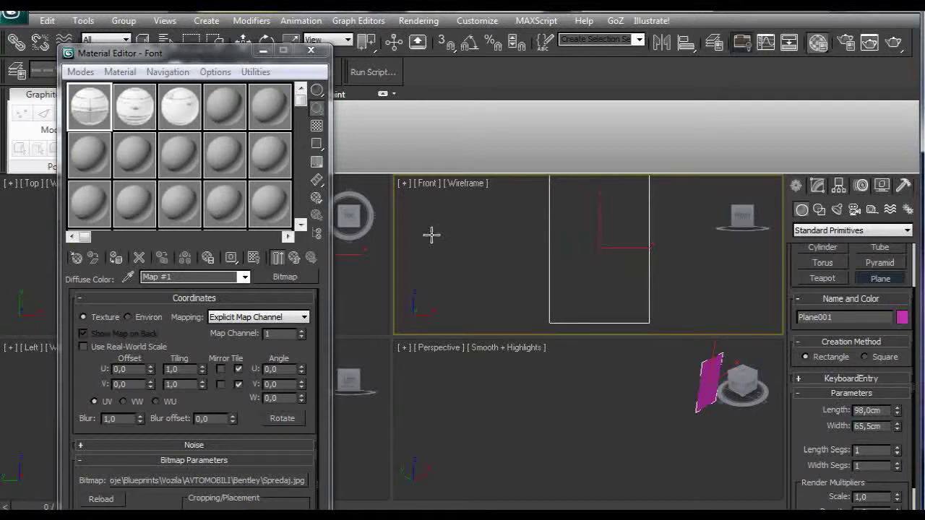
left_click(292, 260)
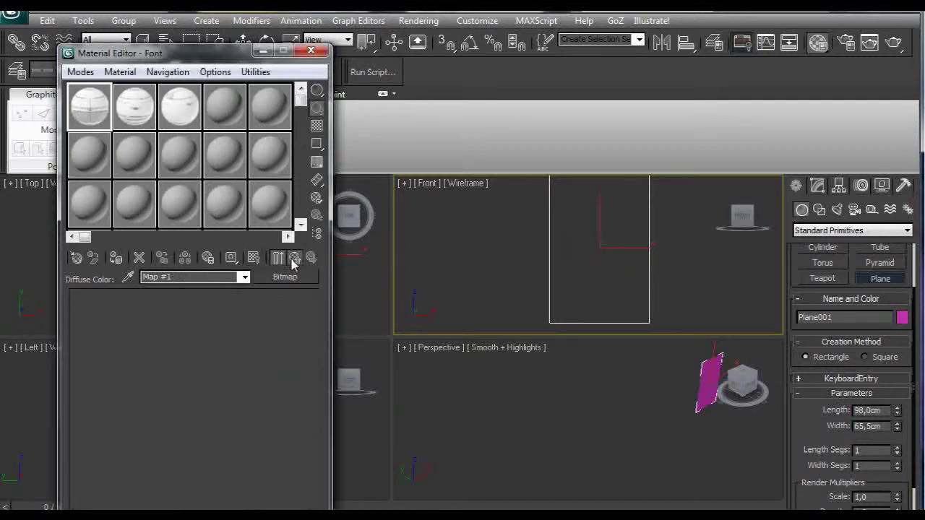
left_click(254, 258)
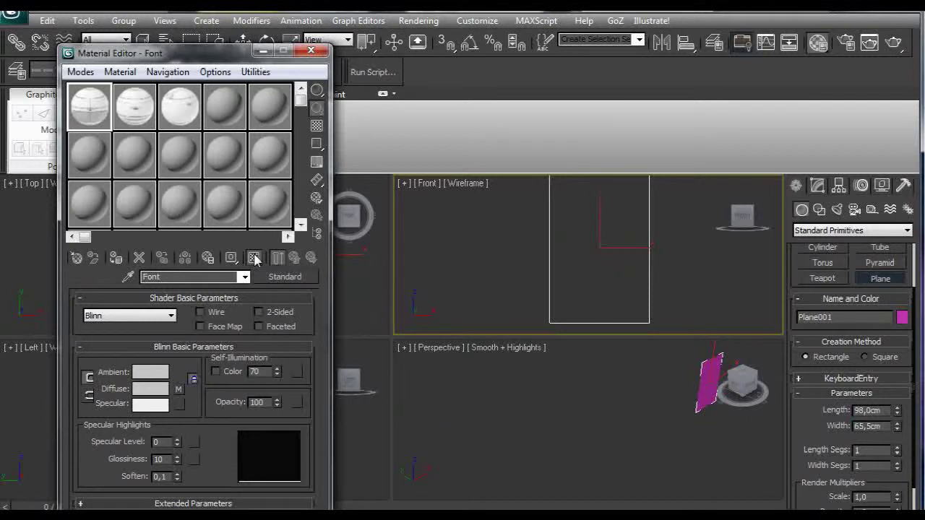
left_click(116, 262)
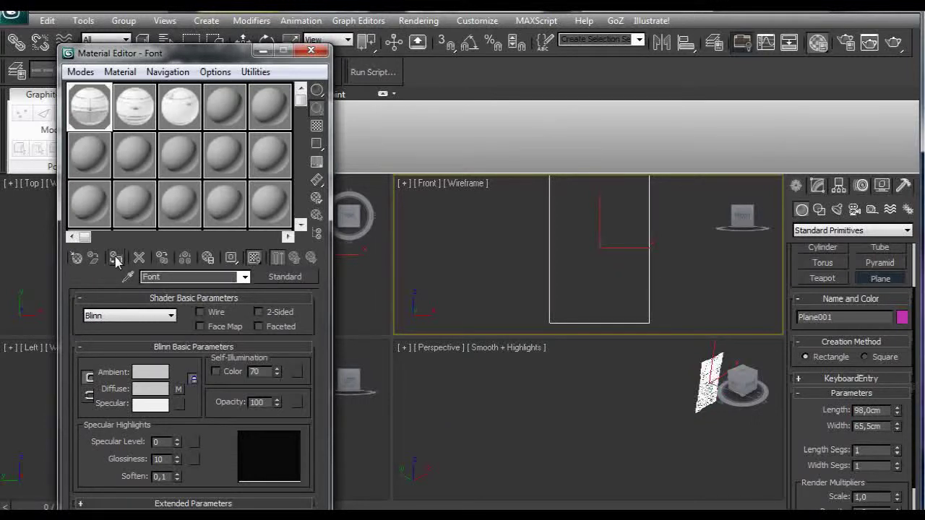
left_click(591, 415)
middle_click_drag(601, 422, 554, 383, "alt")
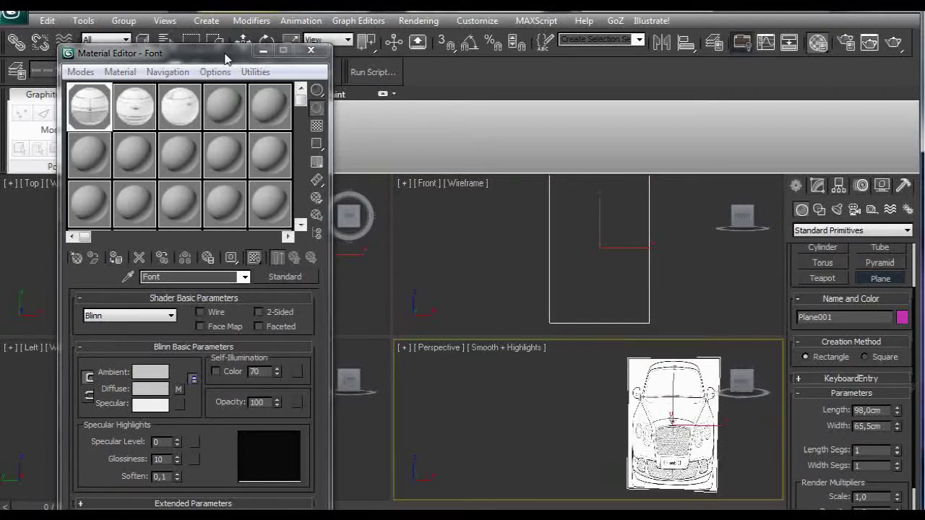
left_click_drag(210, 54, 413, 66)
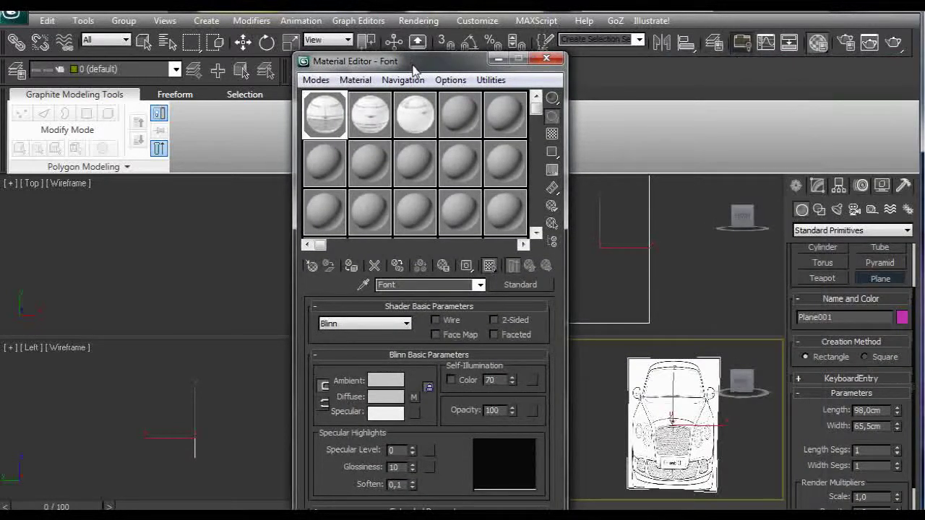
double_click(865, 410)
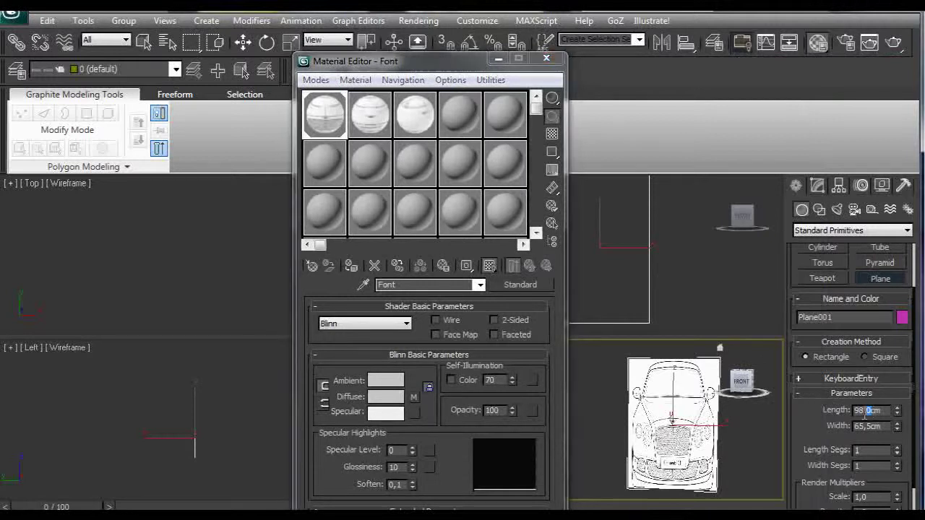
type("65,5")
key("Return")
double_click(872, 427)
type("98")
key("Return")
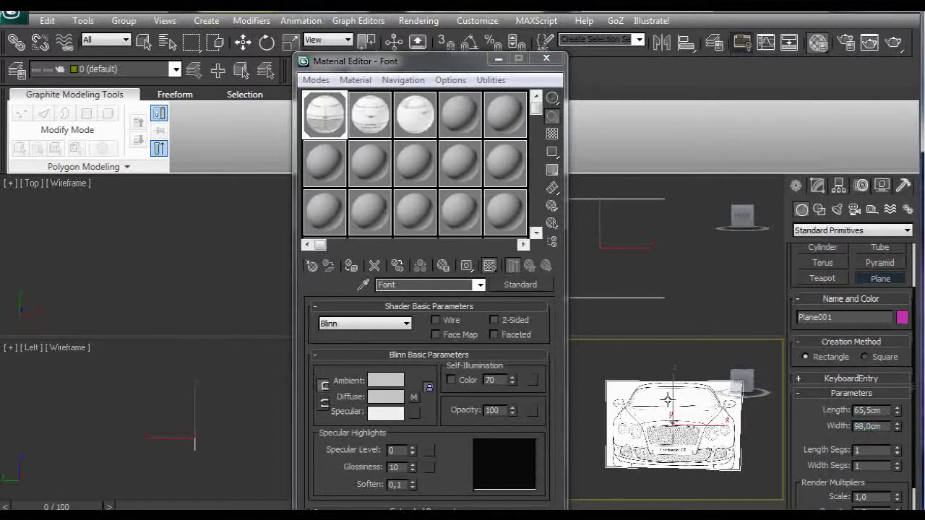
left_click_drag(442, 63, 199, 83)
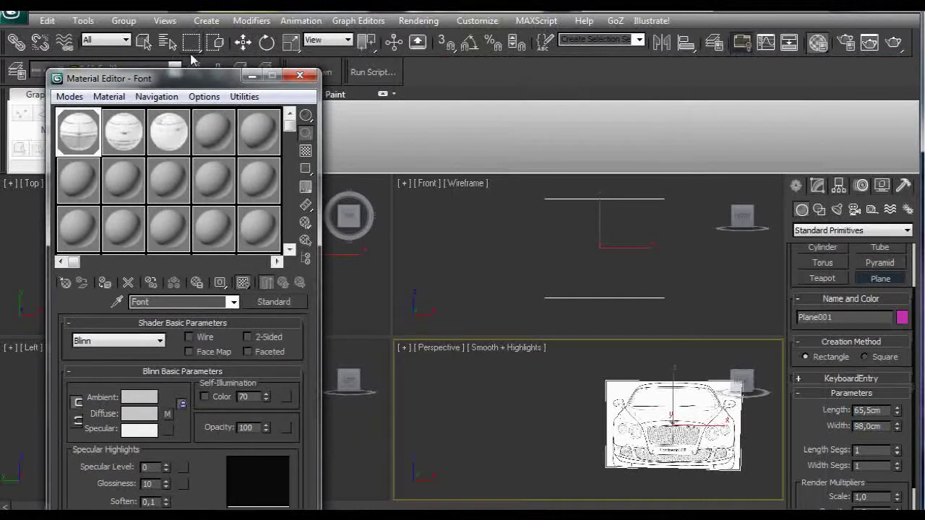
- Shift-drag Plane001 in the Top view to clone it and name the copy Back
left_click(243, 42)
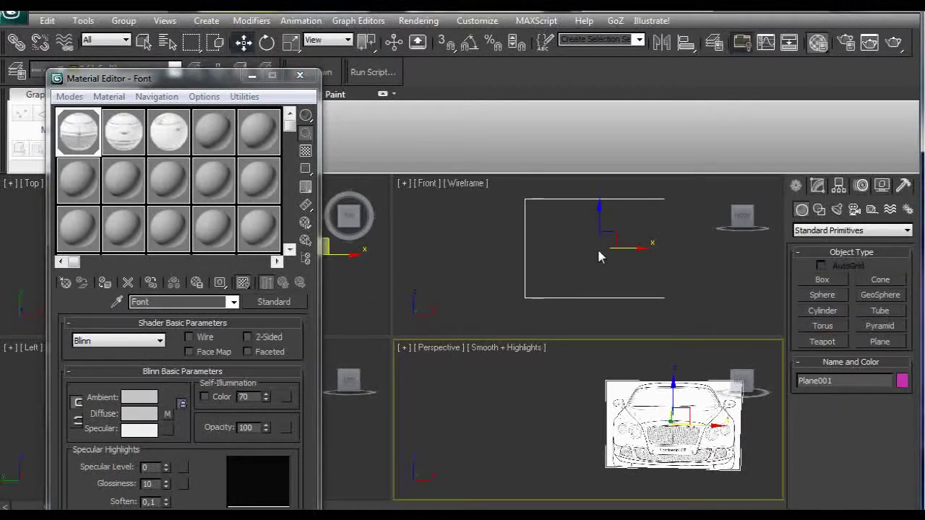
scroll(599, 255, "down", 5)
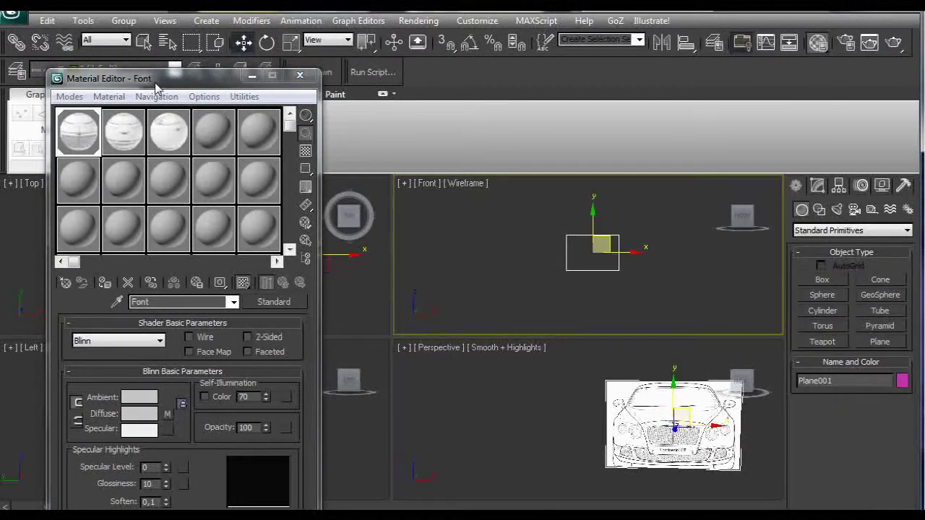
left_click_drag(155, 85, 533, 90)
left_click(189, 234)
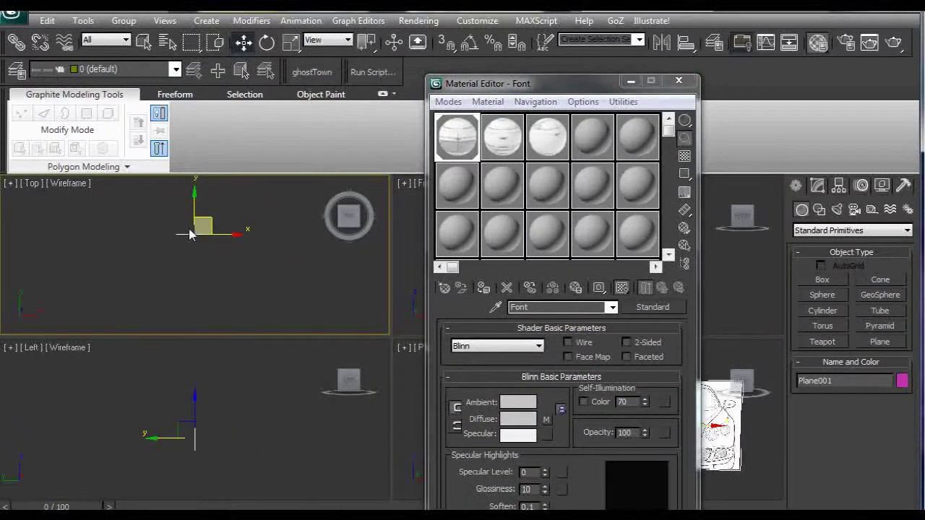
mouse_move(189, 234)
left_mouse_down()
mouse_move(204, 240)
mouse_move(213, 285)
left_mouse_up()
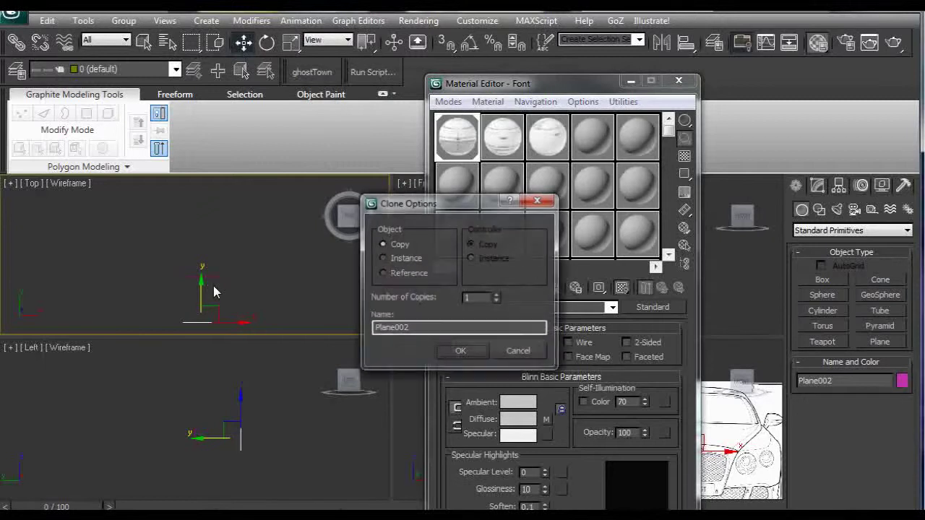
double_click(428, 331)
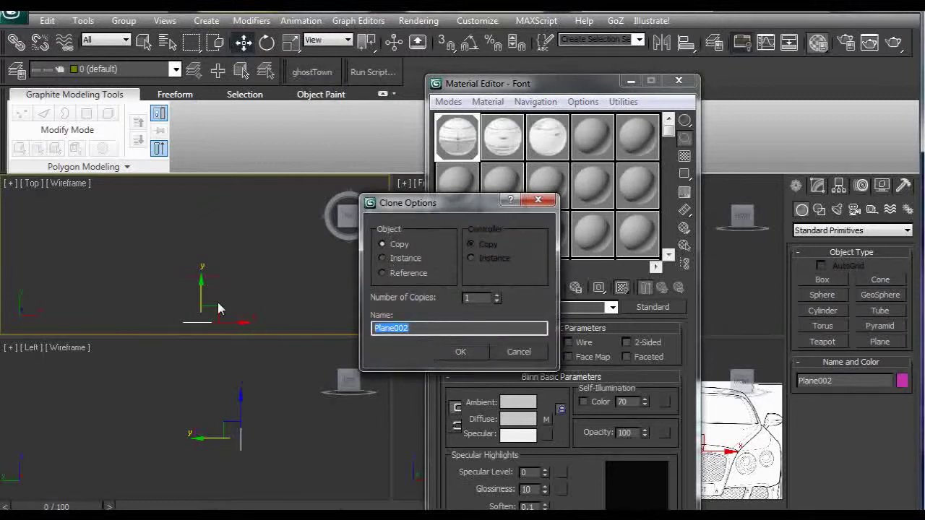
type("Back")
key("Return")
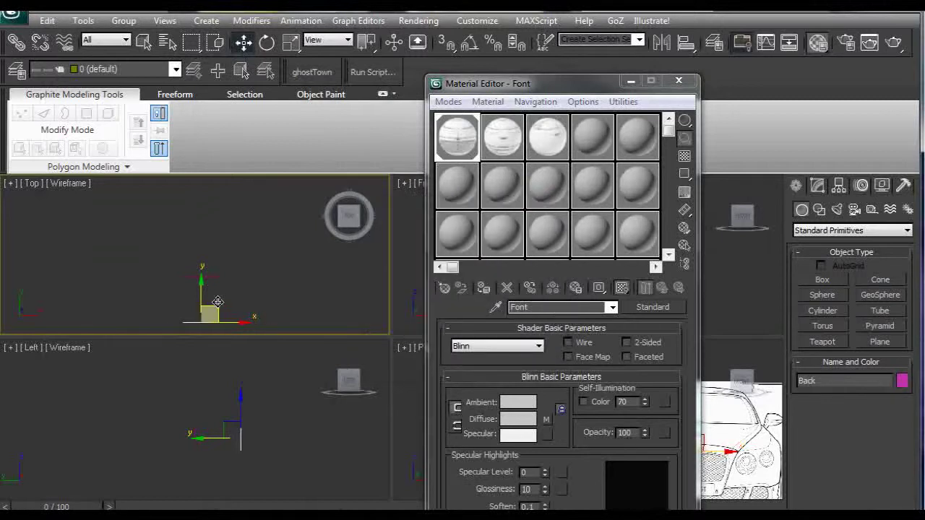
- Apply the Back material, with its map shown in viewports, to the Back plane
left_click(548, 139)
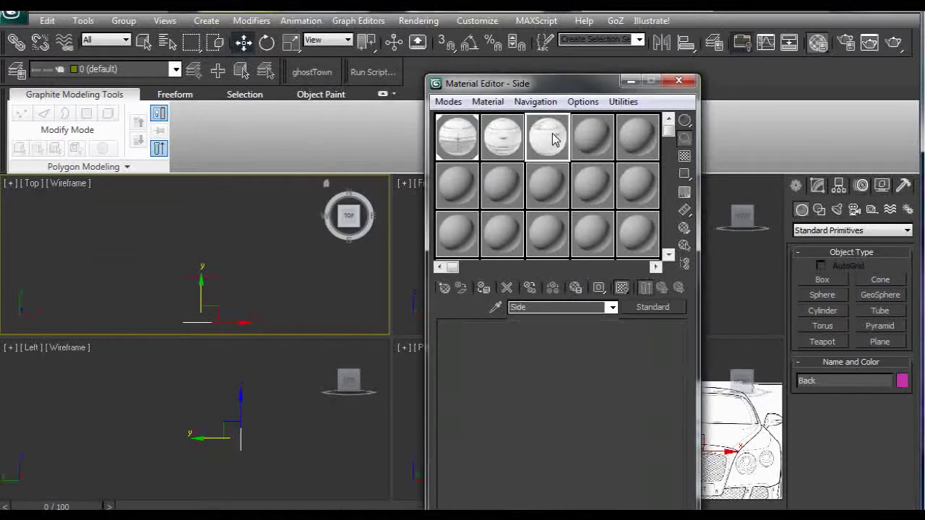
left_click(624, 289)
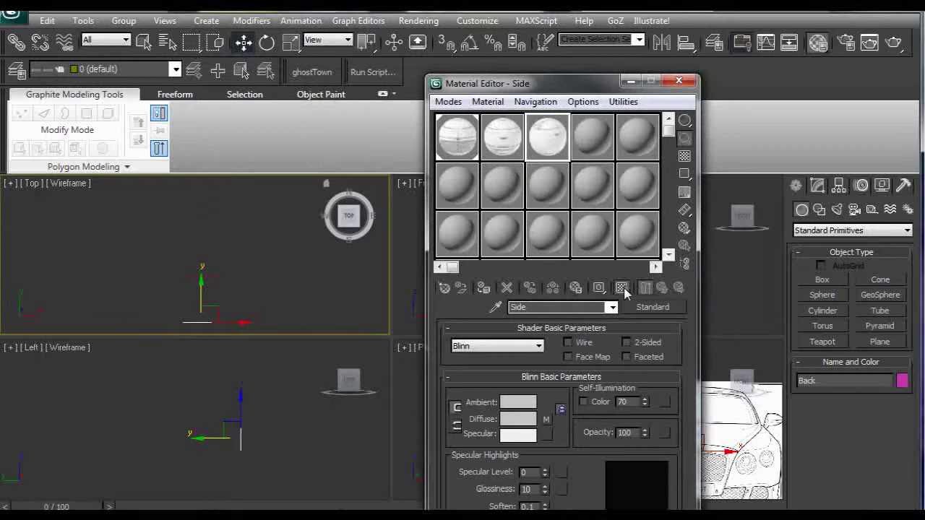
left_click(484, 287)
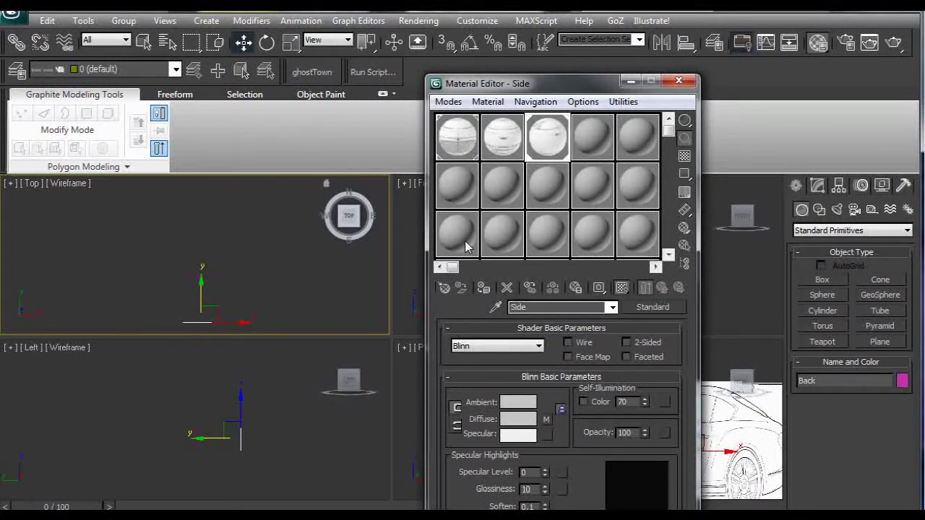
left_click(550, 141)
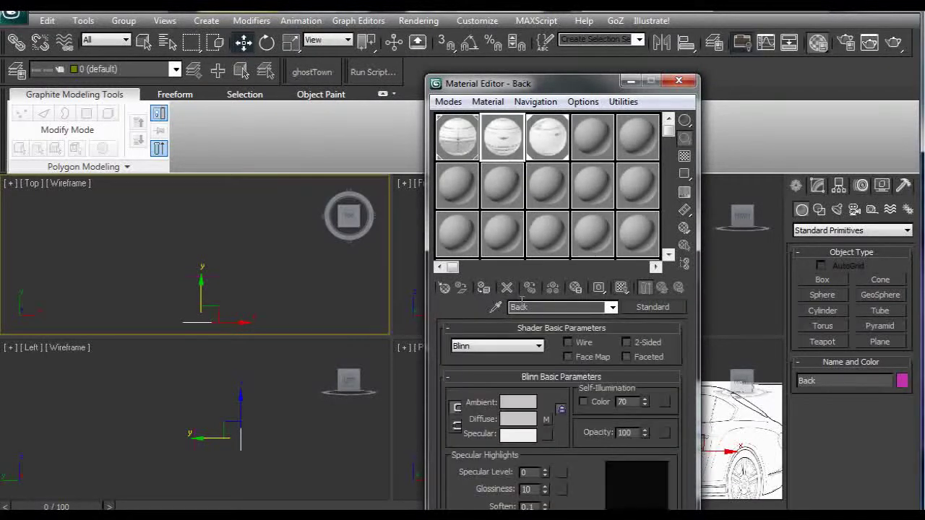
left_click(621, 288)
left_click(485, 287)
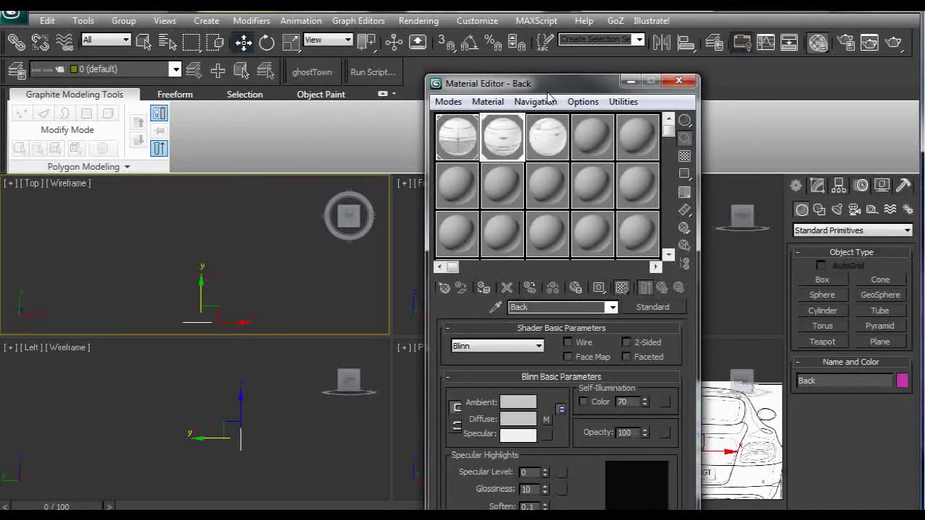
- Slide the Back plane away from the front plane in the Top view
left_click_drag(548, 83, 340, 84)
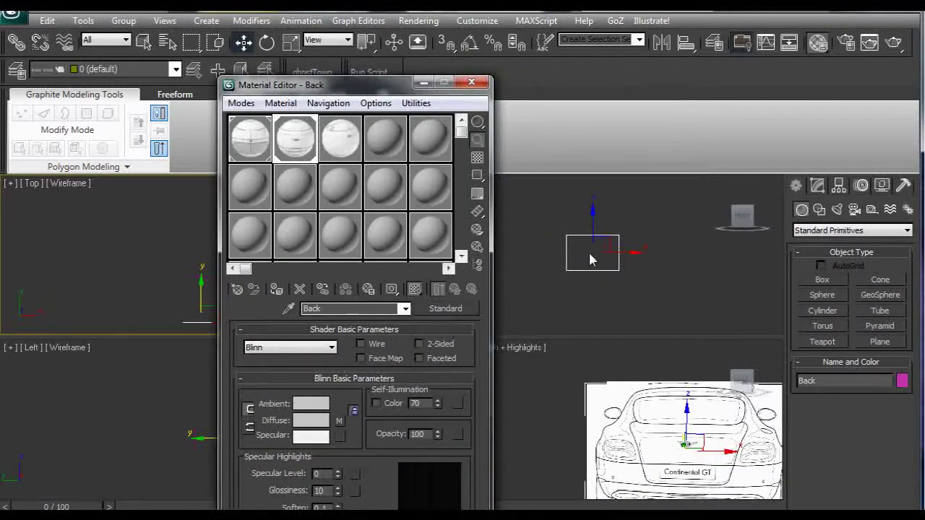
left_click_drag(591, 260, 667, 265)
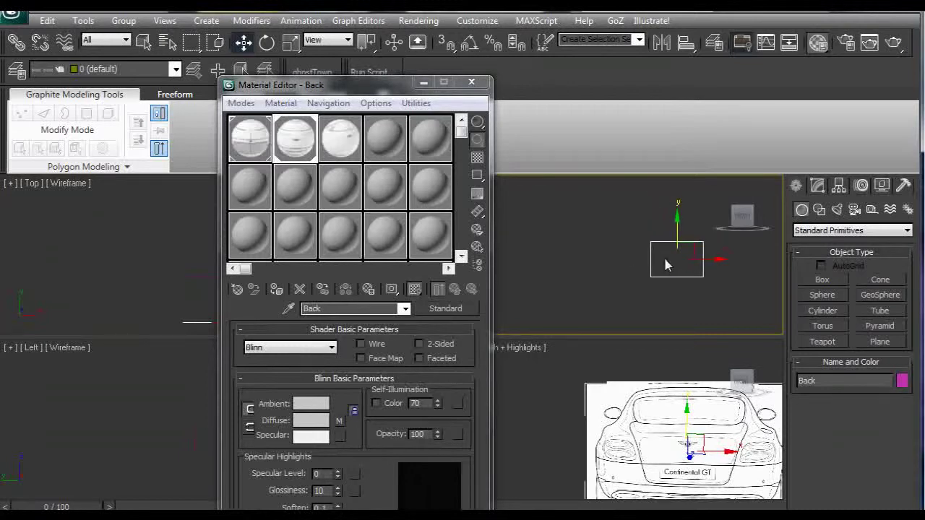
left_click_drag(390, 85, 280, 57)
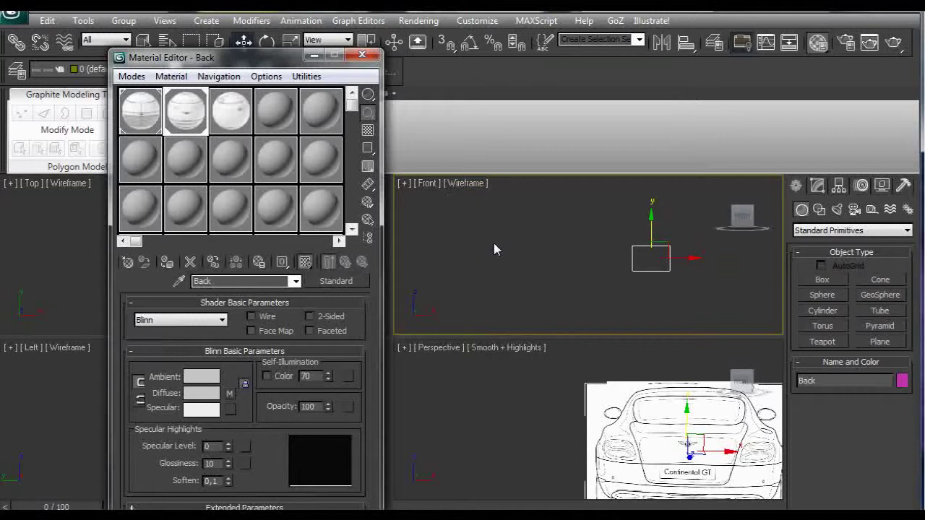
- Shade the Front view with F3 and orbit the Perspective view to see both planes
key("F3")
scroll(617, 254, "up", 5)
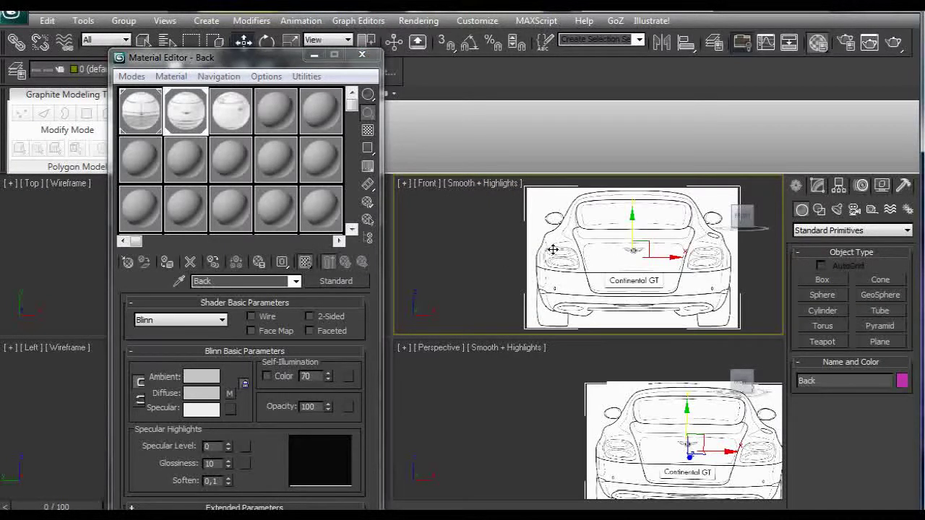
middle_click_drag(592, 415, 609, 429, "alt")
left_click(739, 379)
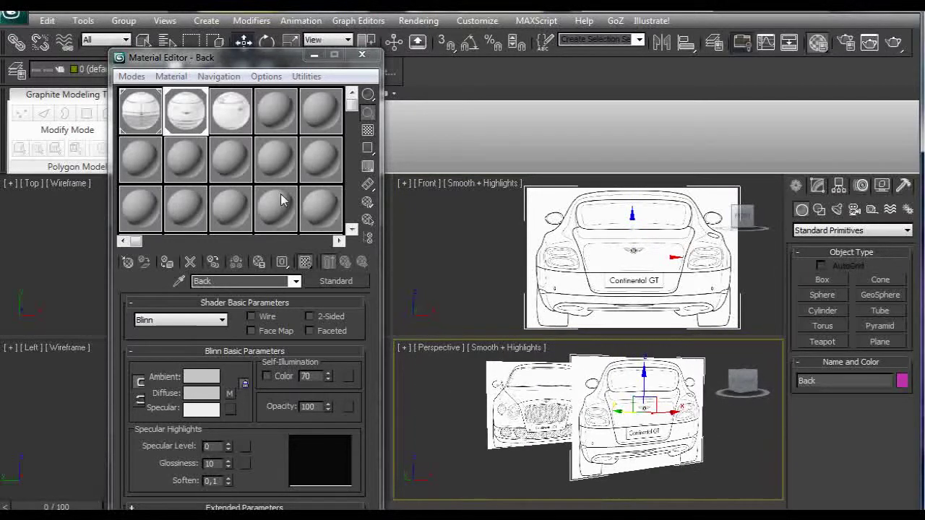
- Create a new plane, Plane002, in the Left viewport
left_click_drag(242, 58, 547, 58)
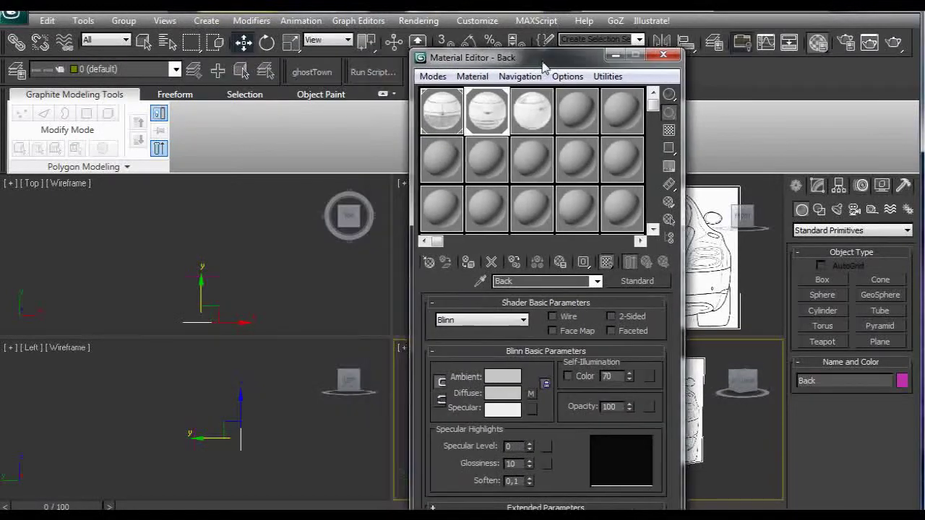
left_click(174, 368)
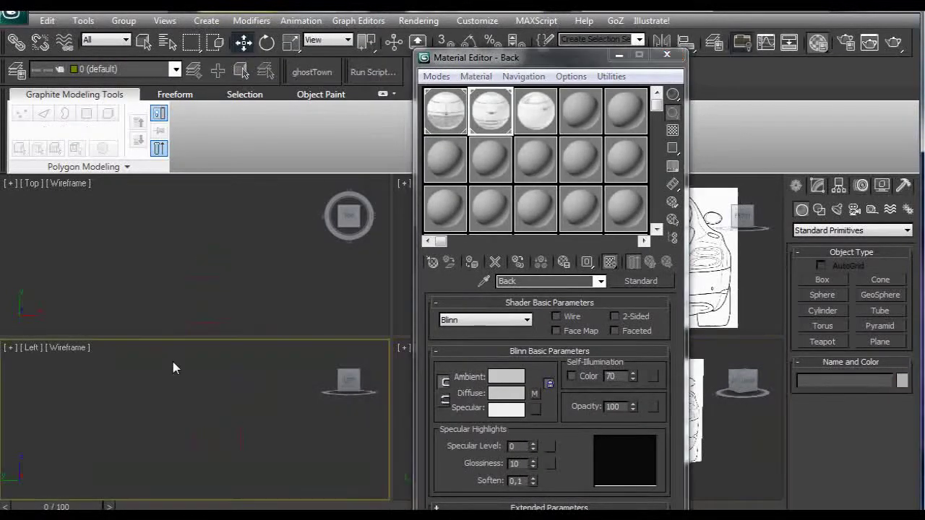
left_click(881, 341)
left_click_drag(195, 427, 242, 453)
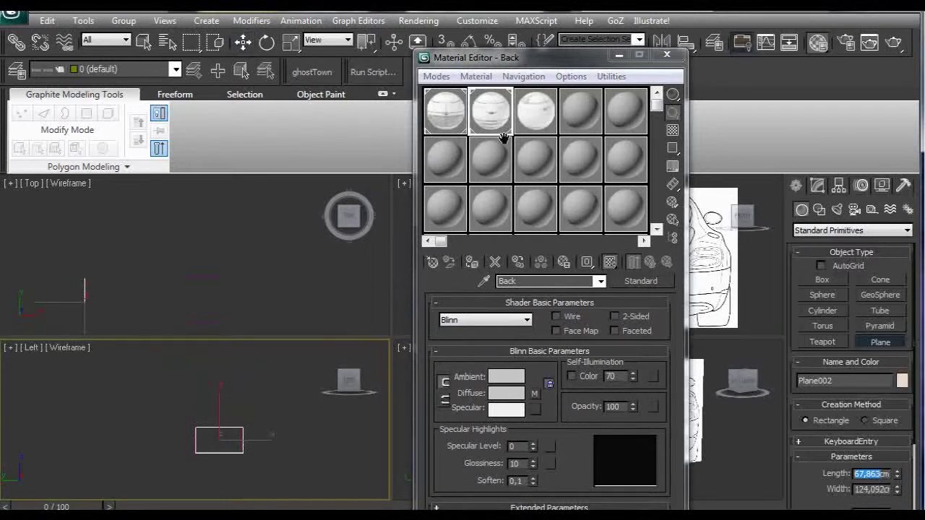
- Load Stran.jpg as the Side material's diffuse bitmap after checking its 2061x654 image info
left_click(543, 116)
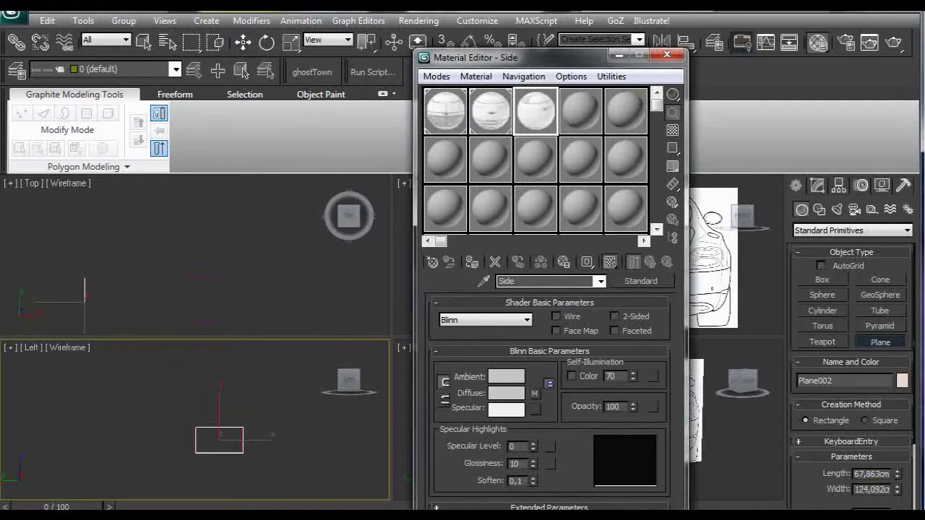
left_click(536, 394)
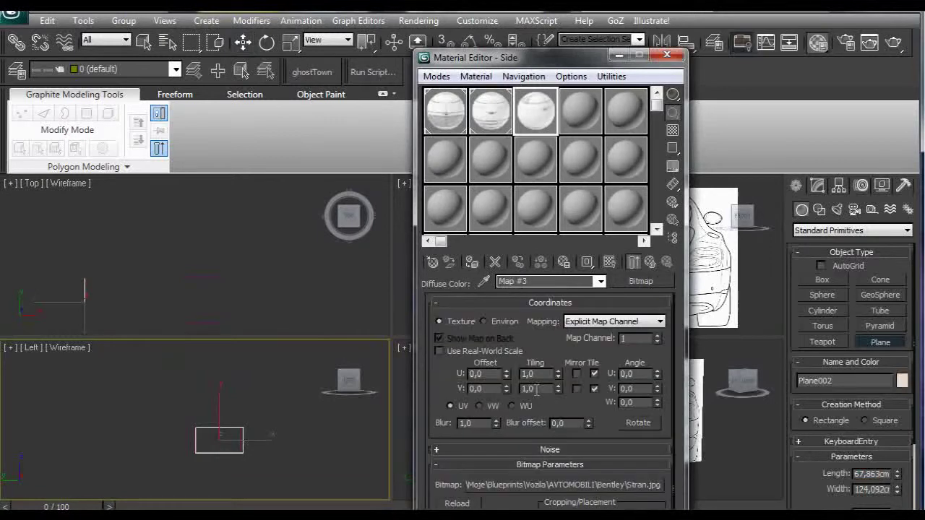
left_click(566, 485)
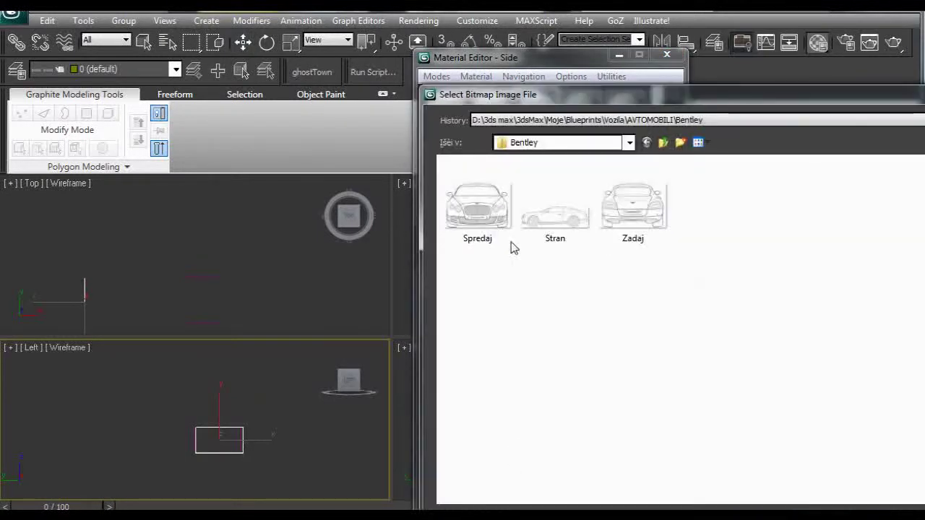
left_click(568, 207)
left_click(649, 433)
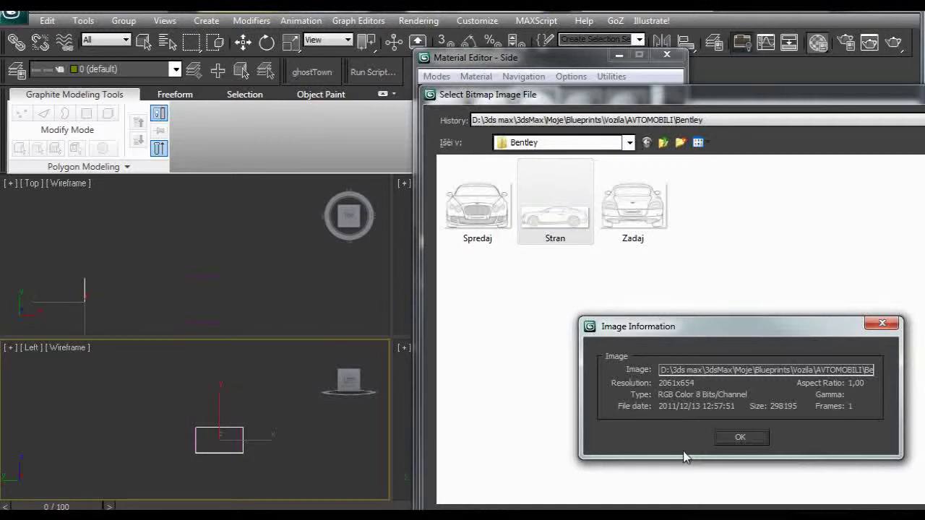
left_click(752, 438)
key("Return")
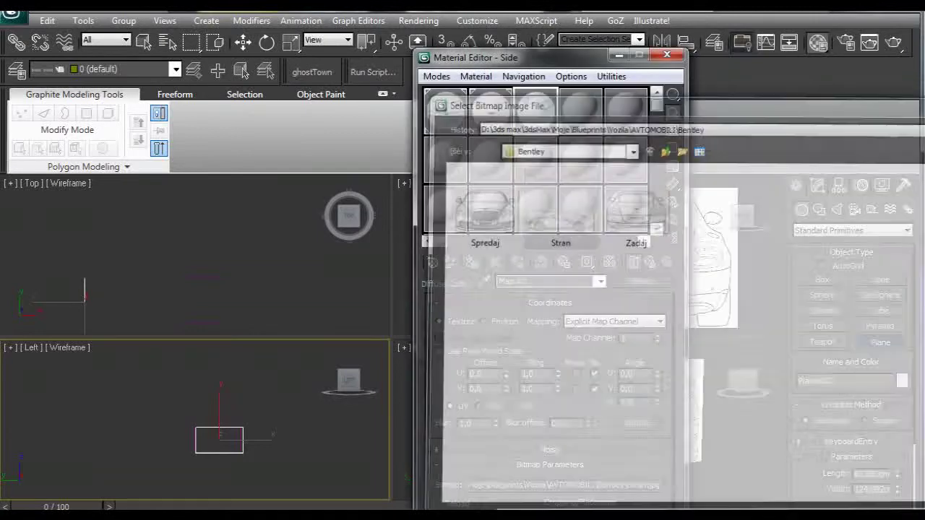
- Size Plane002 to 65,4 cm length by 206,1 cm width
double_click(882, 473)
type("65cm")
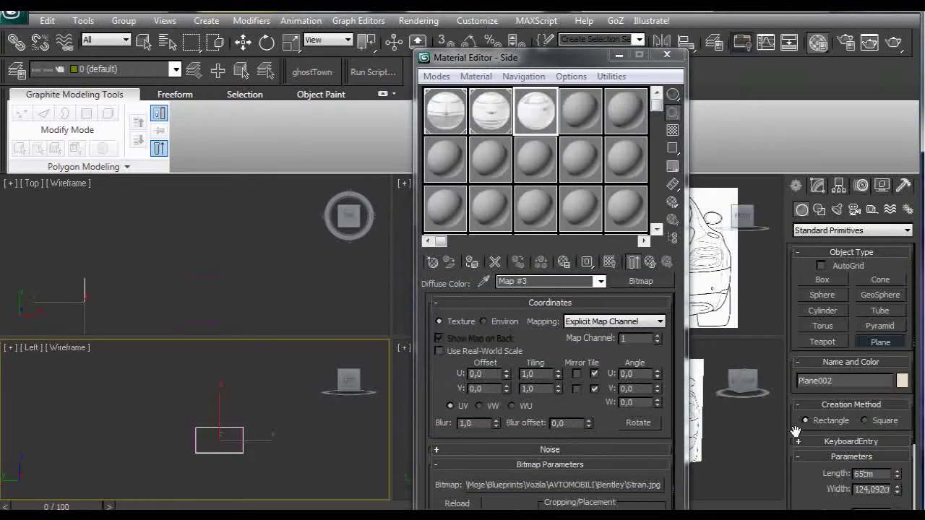
key("Tab")
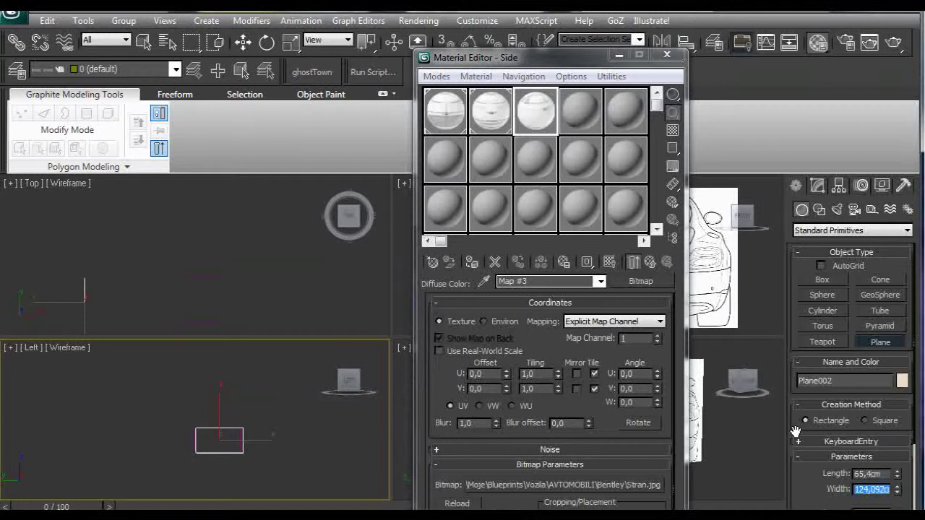
type("206,41")
key("Return")
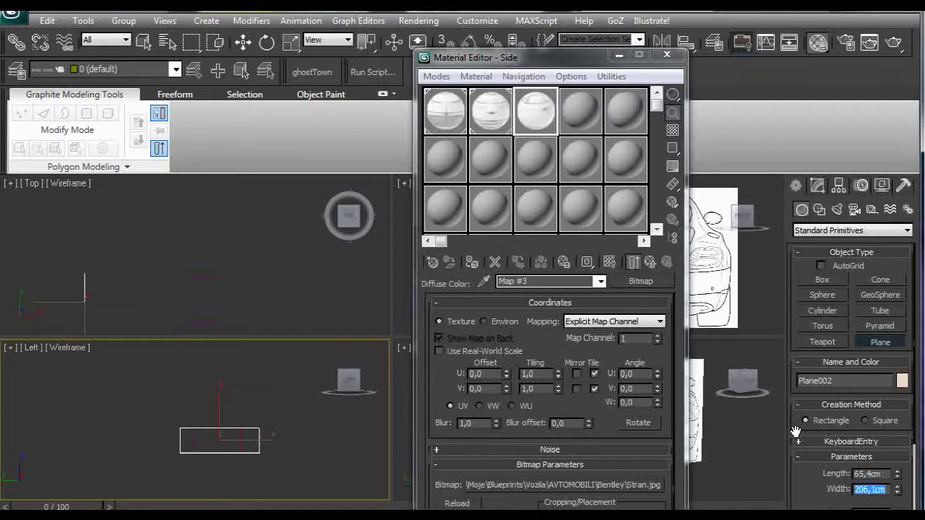
- Show the side blueprint in the viewports and select the side plane in Perspective
left_click(611, 262)
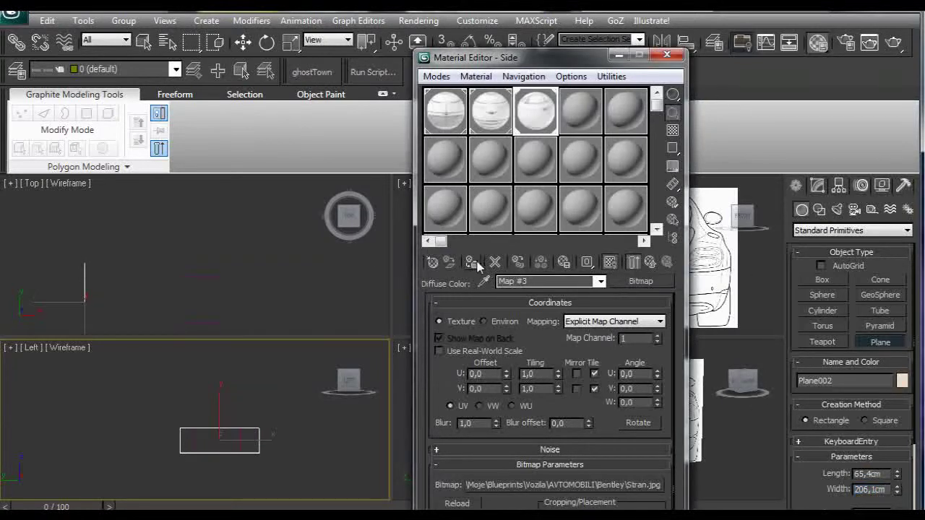
left_click_drag(520, 57, 300, 84)
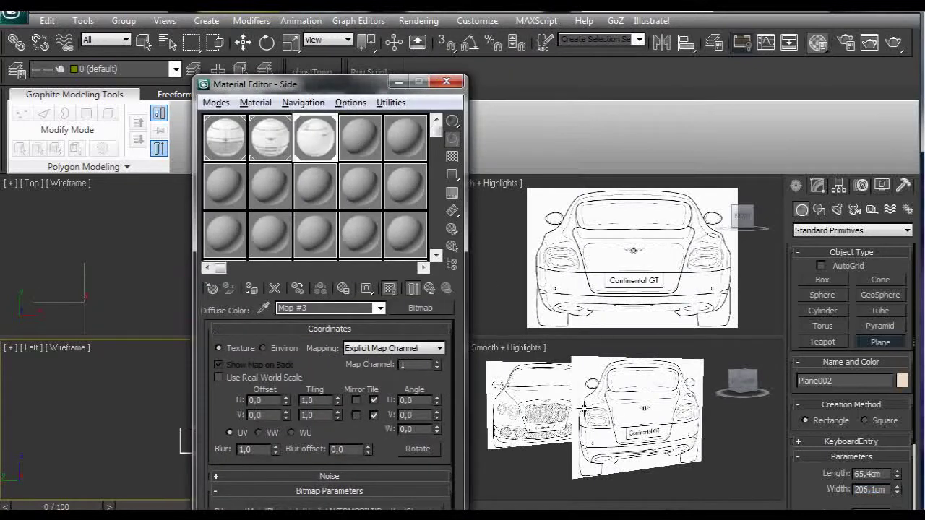
mouse_move(584, 409)
left_mouse_down()
mouse_move(665, 344)
mouse_move(622, 405)
mouse_move(600, 404)
left_mouse_up()
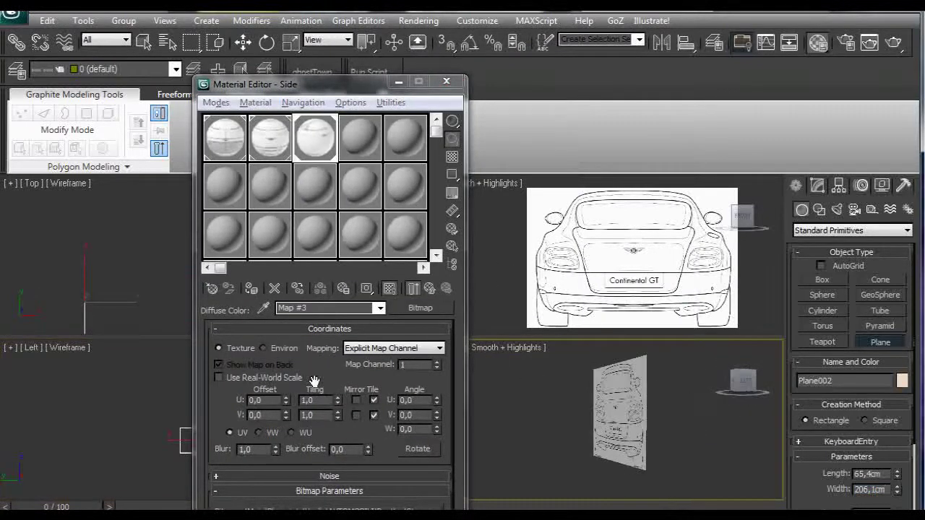
left_click(628, 401)
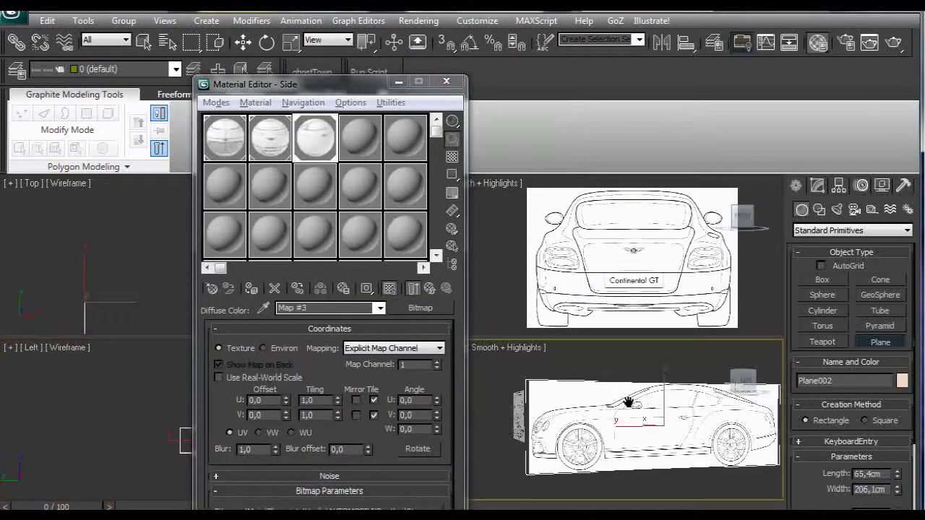
left_click_drag(640, 404, 680, 411)
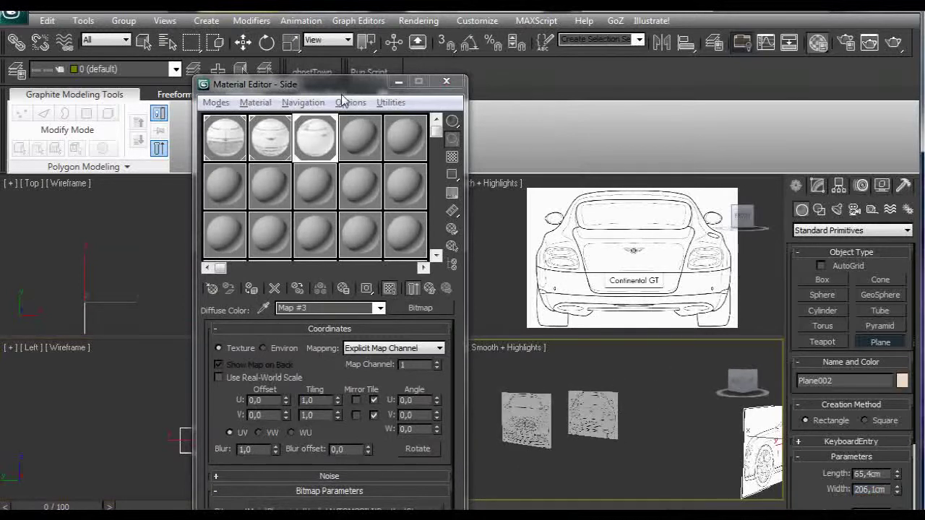
- Move the side plane right in the Top view and open its Move Transform Type-In
left_click_drag(342, 92, 510, 98)
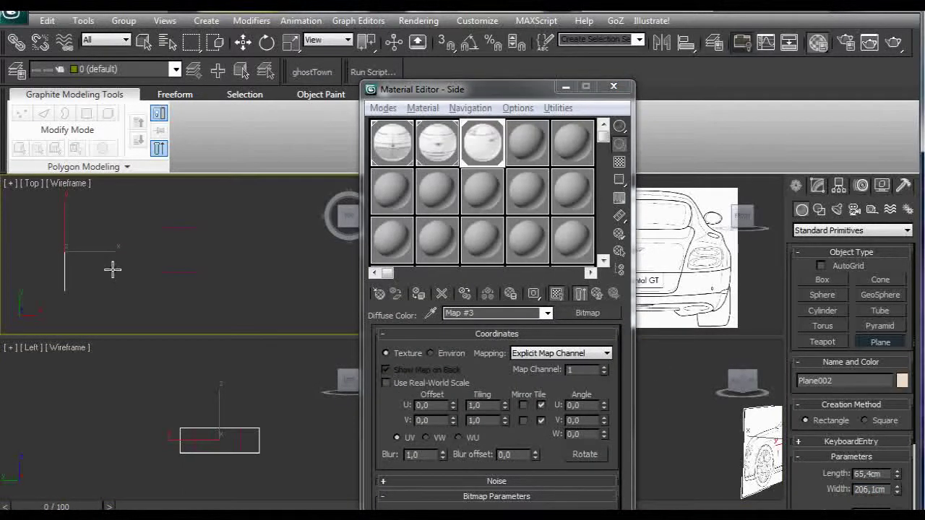
middle_click_drag(142, 271, 181, 292)
key("w")
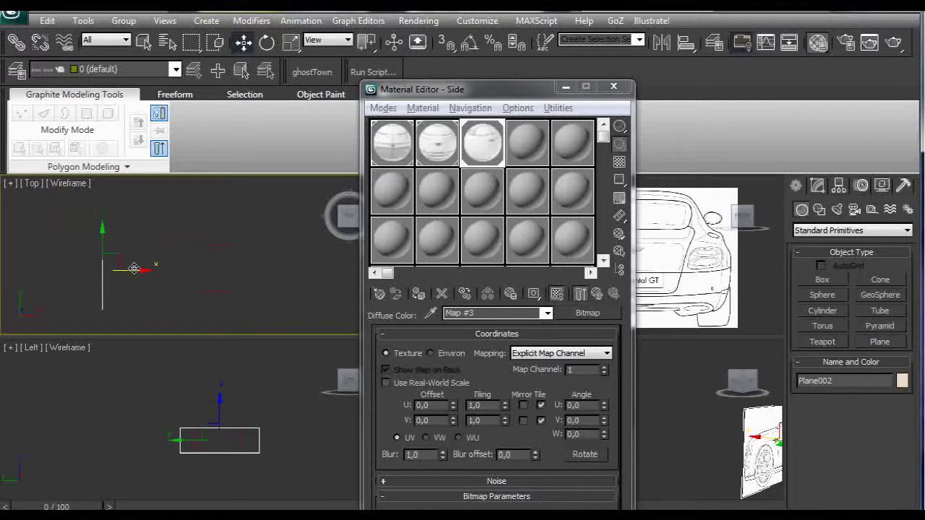
left_click_drag(119, 260, 219, 248)
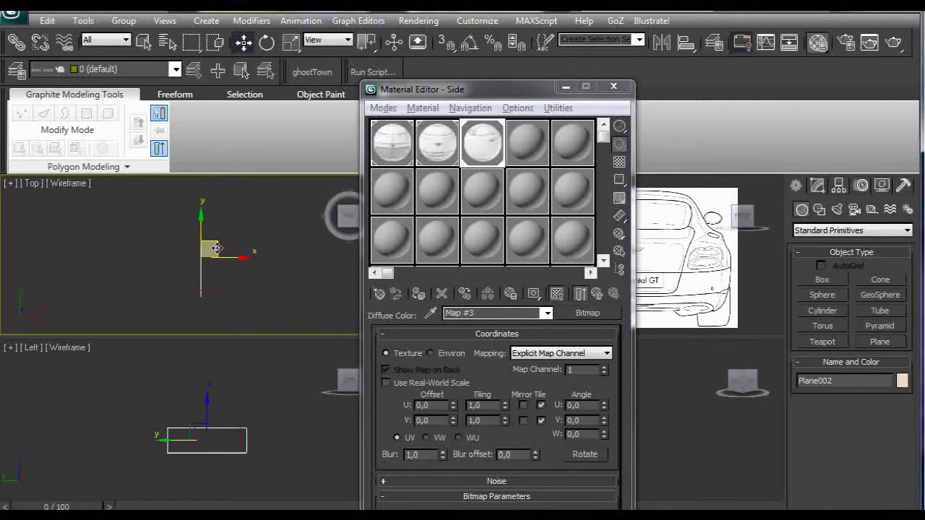
right_click(243, 42)
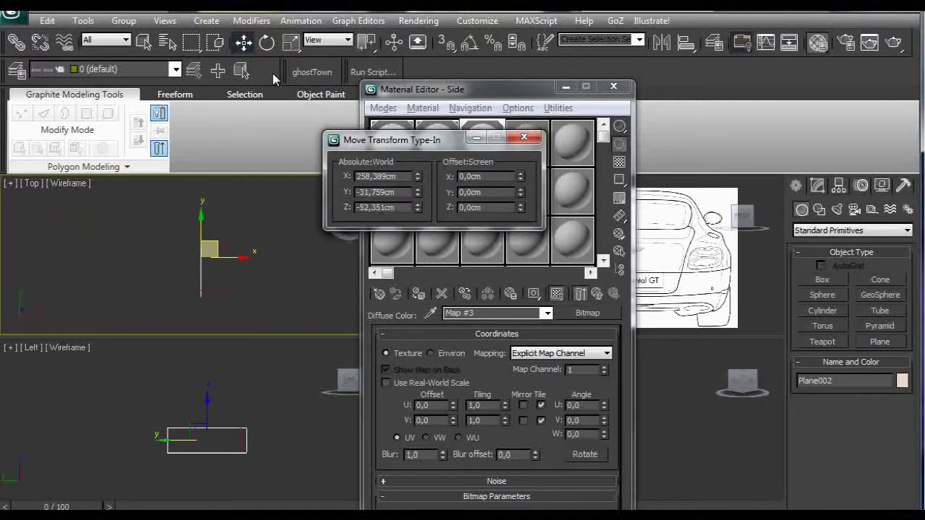
- Zero the side plane's X, Y and Z position
right_click(417, 176)
right_click(417, 192)
right_click(417, 207)
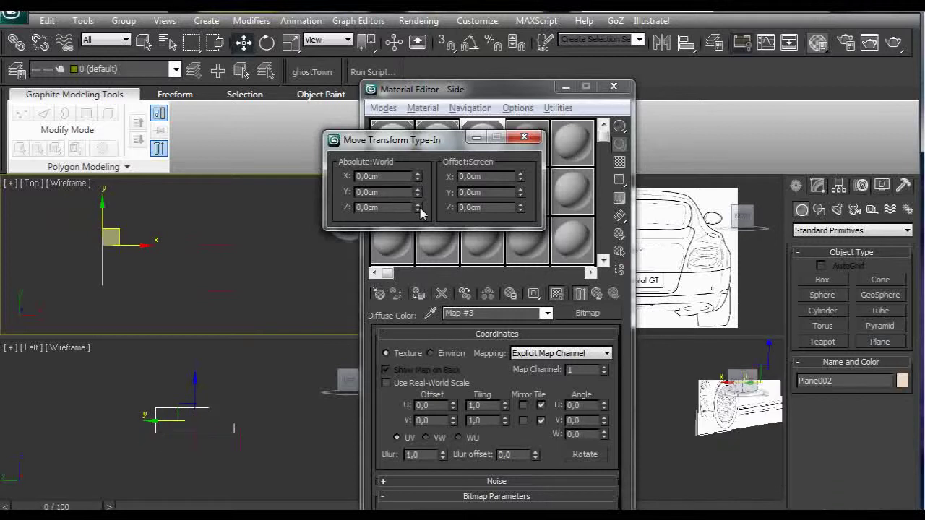
left_click(525, 140)
- Select Plane001 and zero its X and Z position
left_click_drag(229, 267, 230, 266)
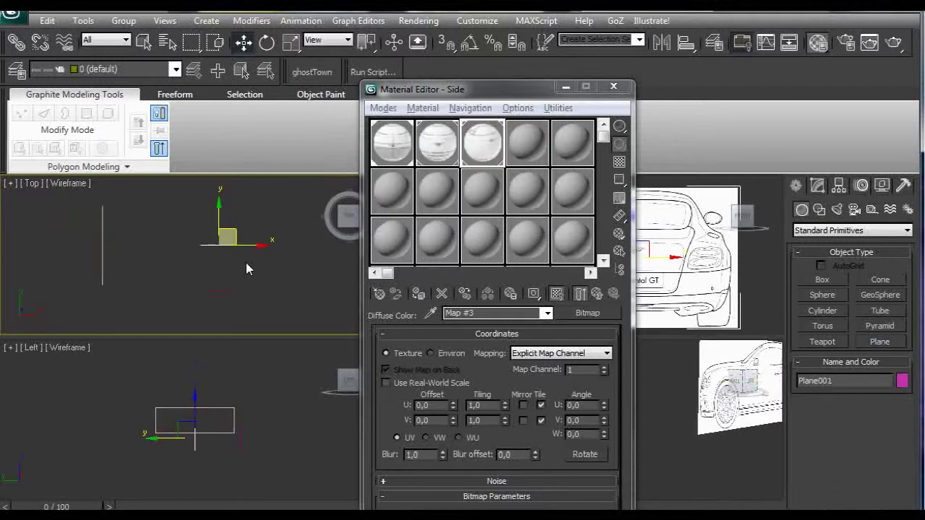
right_click(244, 43)
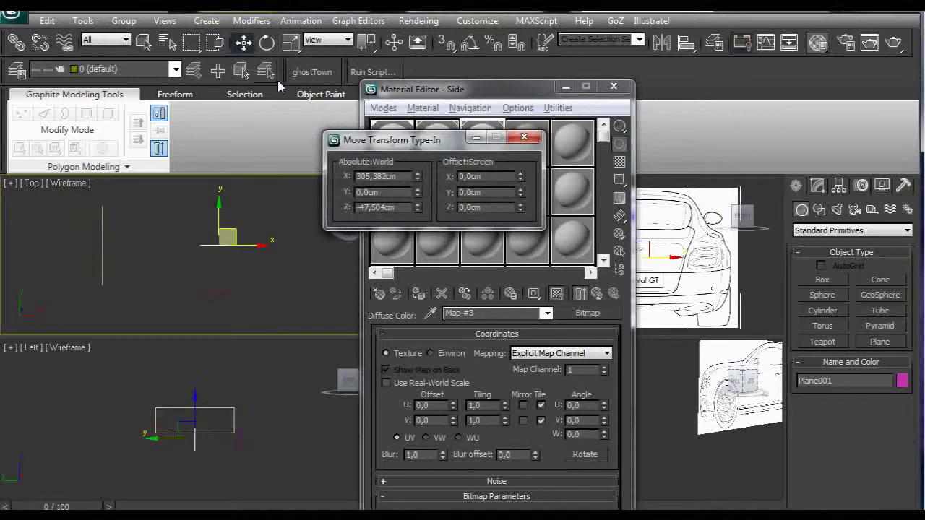
right_click(417, 177)
right_click(418, 208)
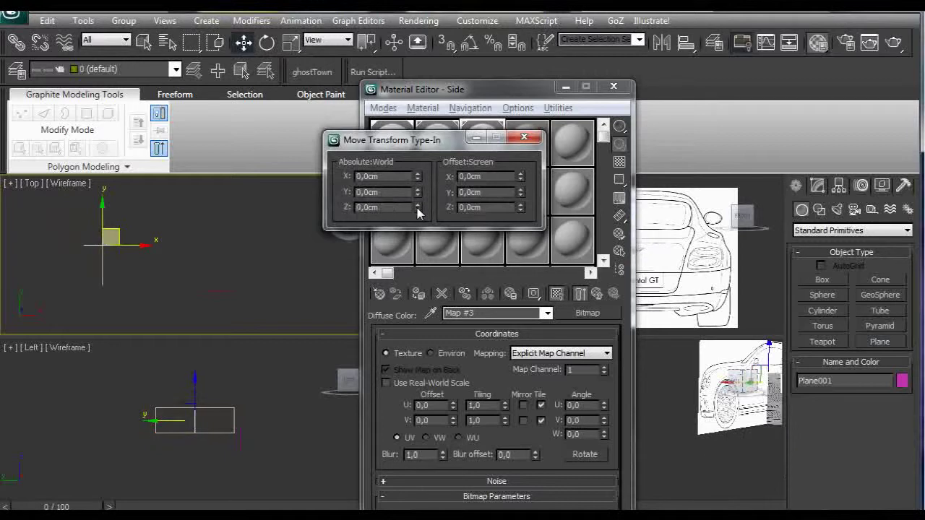
left_click(524, 138)
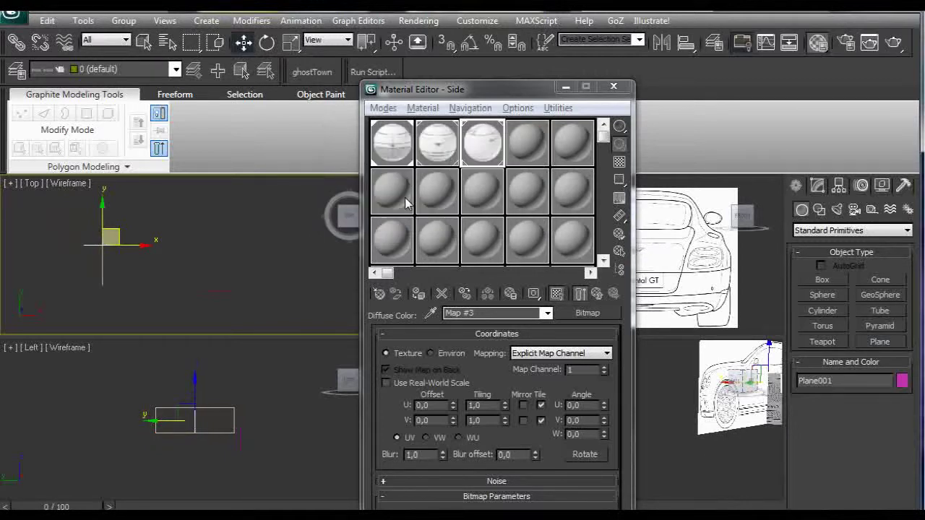
- Zero the Back plane's X, Y and Z position and close the Material Editor
left_click(258, 312)
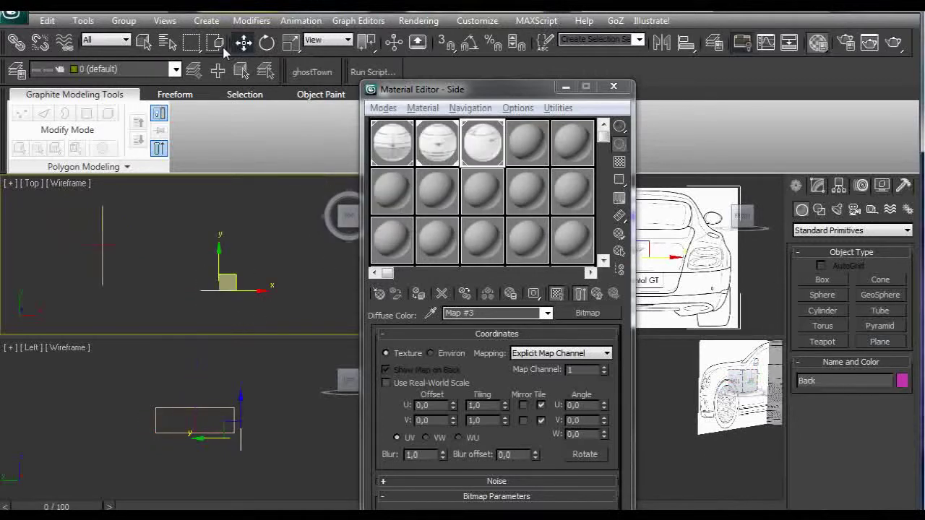
right_click(243, 43)
right_click(418, 177)
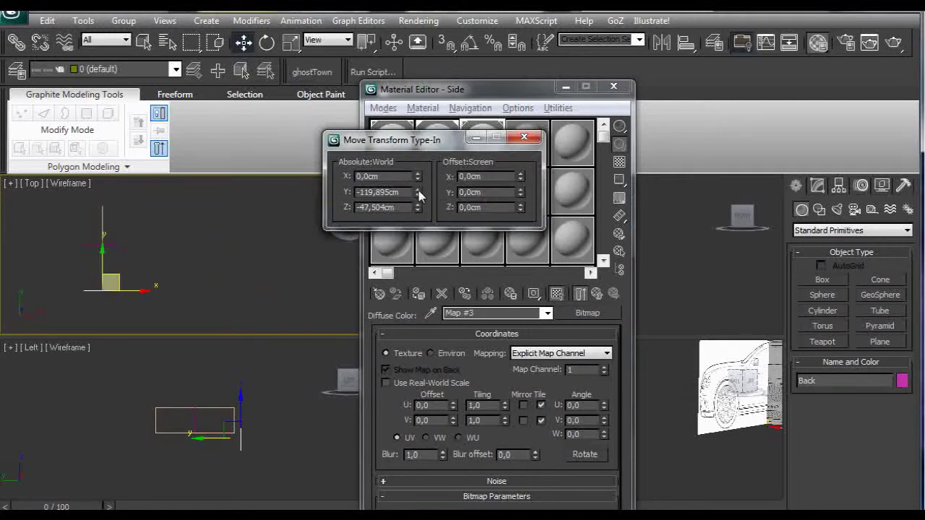
right_click(417, 192)
right_click(418, 208)
left_click(613, 87)
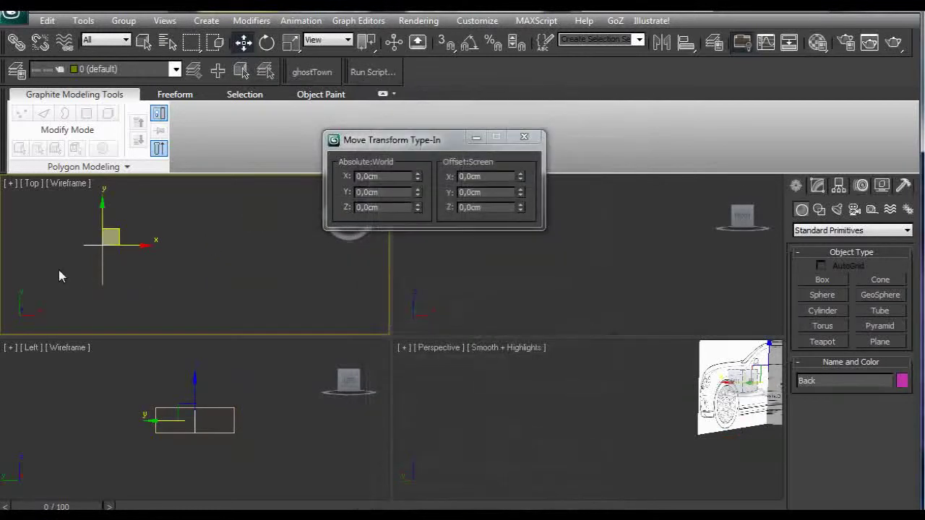
left_click(524, 137)
middle_click_drag(181, 261, 278, 252)
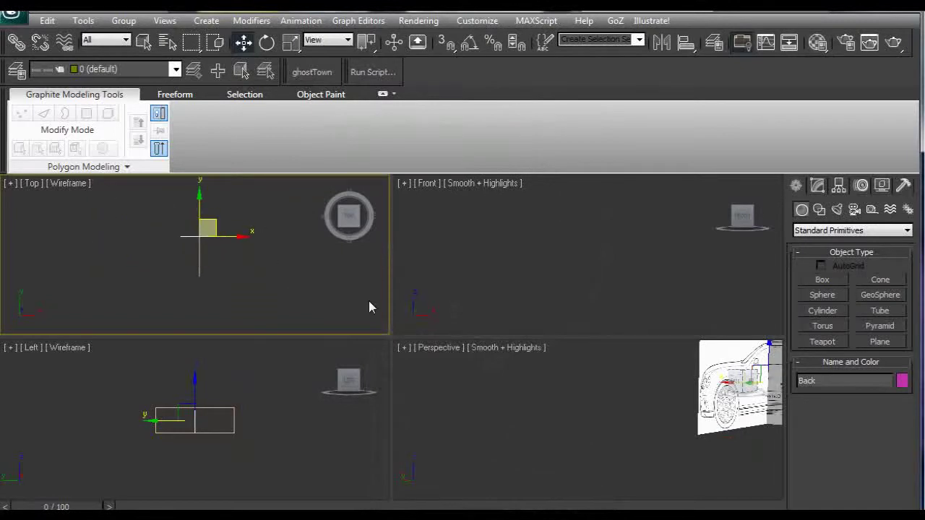
middle_click_drag(659, 376, 636, 417)
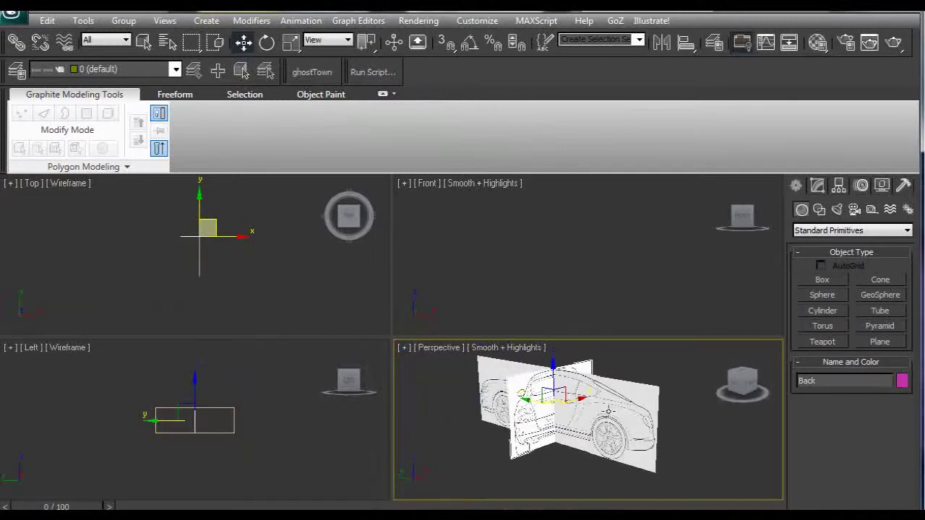
right_click(248, 270)
- Move the Back plane along Y in the Top view, then deselect it
left_click_drag(198, 205, 207, 241)
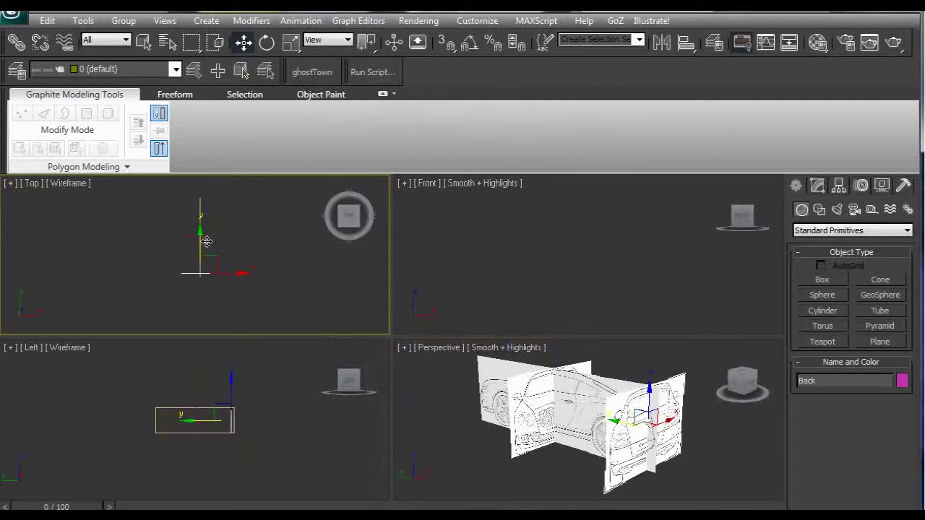
middle_click_drag(261, 248, 209, 237)
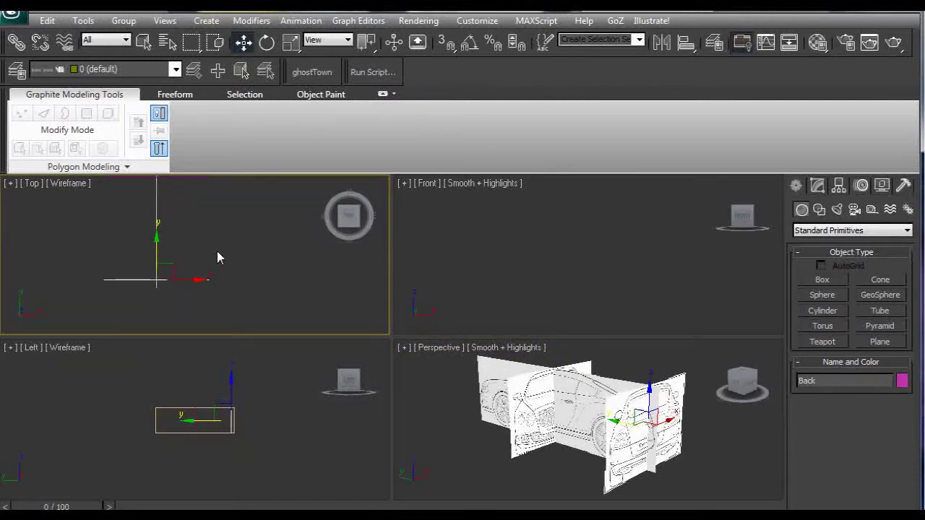
left_click(221, 258)
middle_click_drag(223, 258, 261, 289)
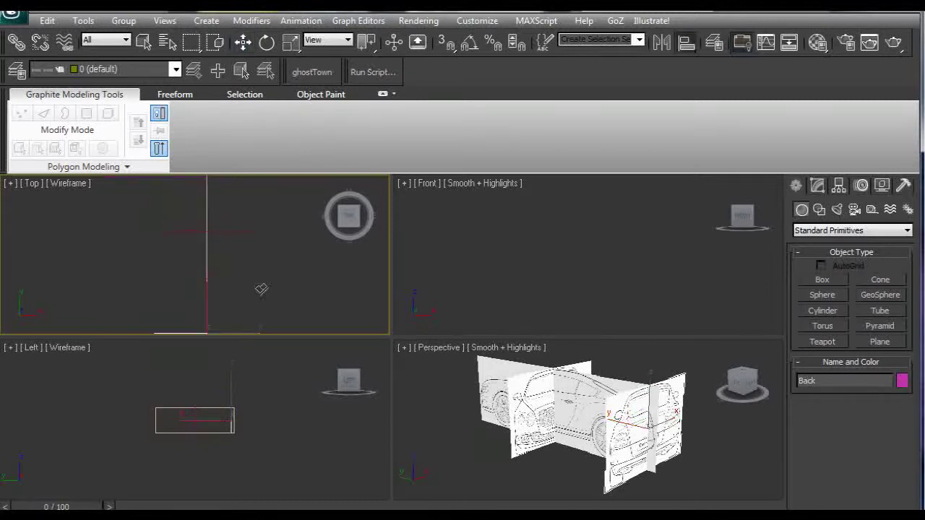
- Align the plane to Plane002 on X, current maximum to target minimum, then on Y
left_click(206, 250)
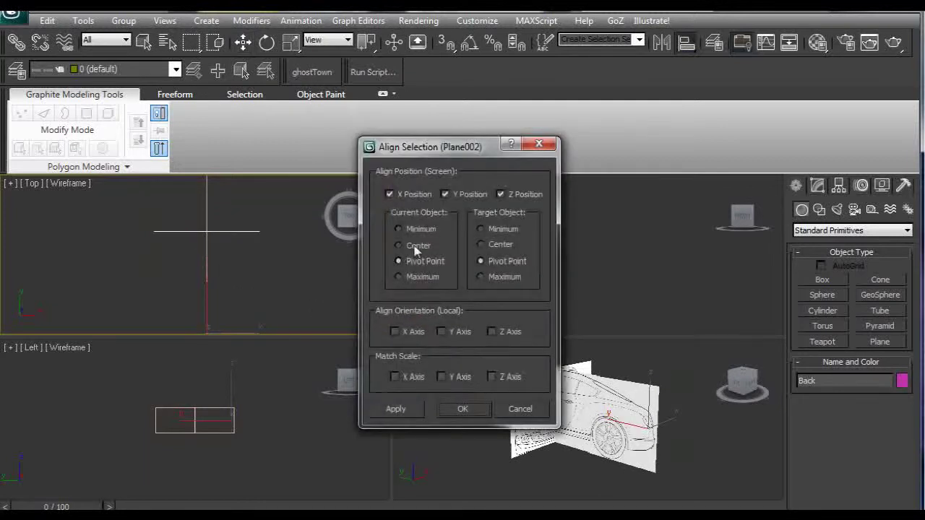
left_click(445, 194)
left_click(515, 195)
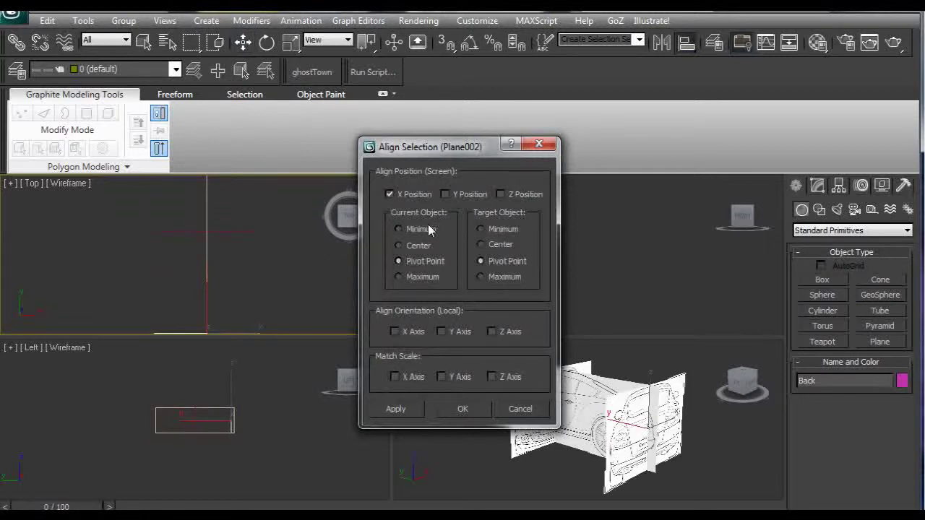
left_click(400, 229)
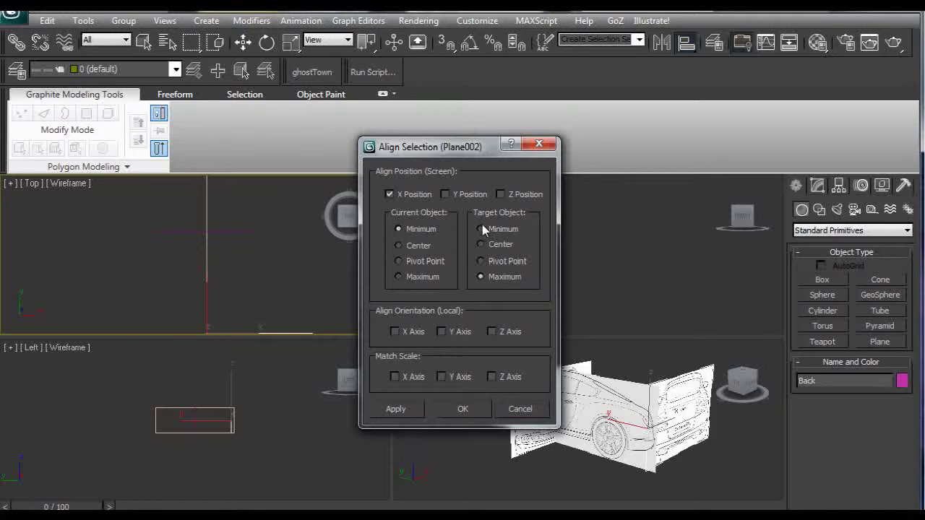
left_click(399, 277)
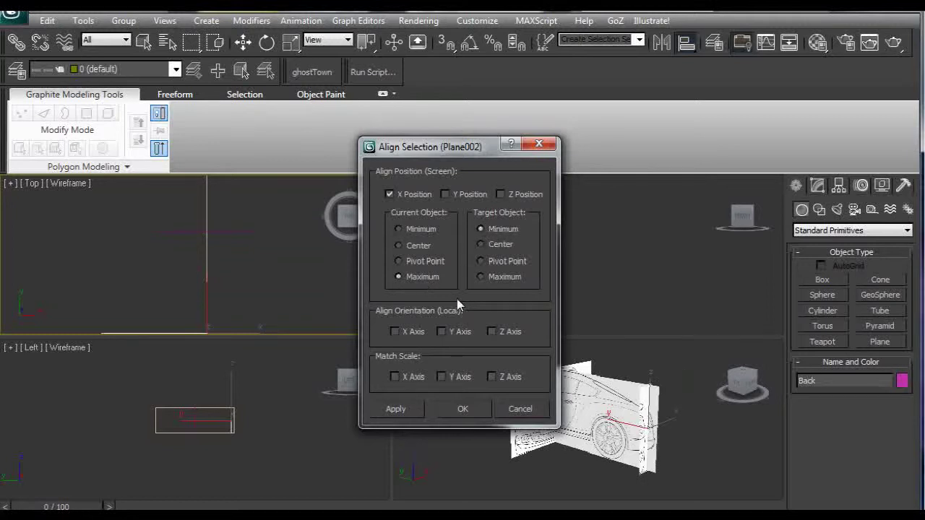
left_click(415, 417)
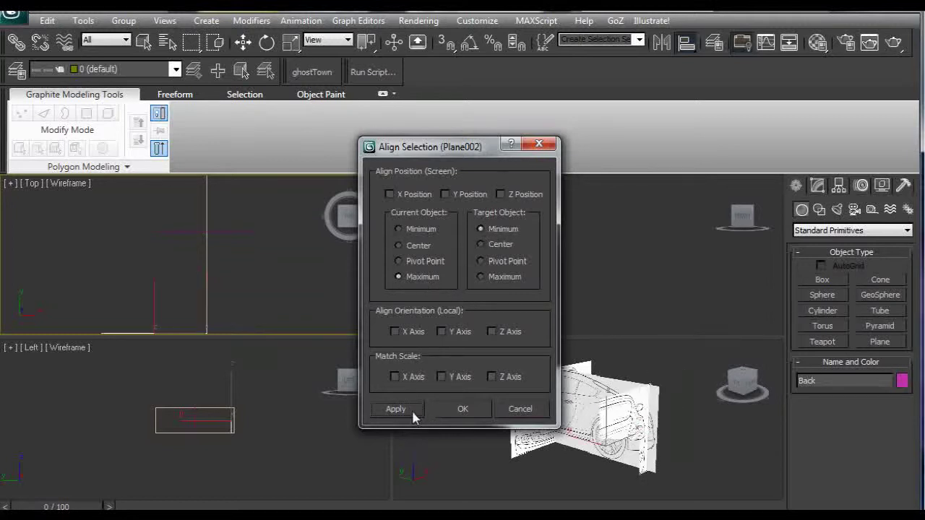
left_click(463, 194)
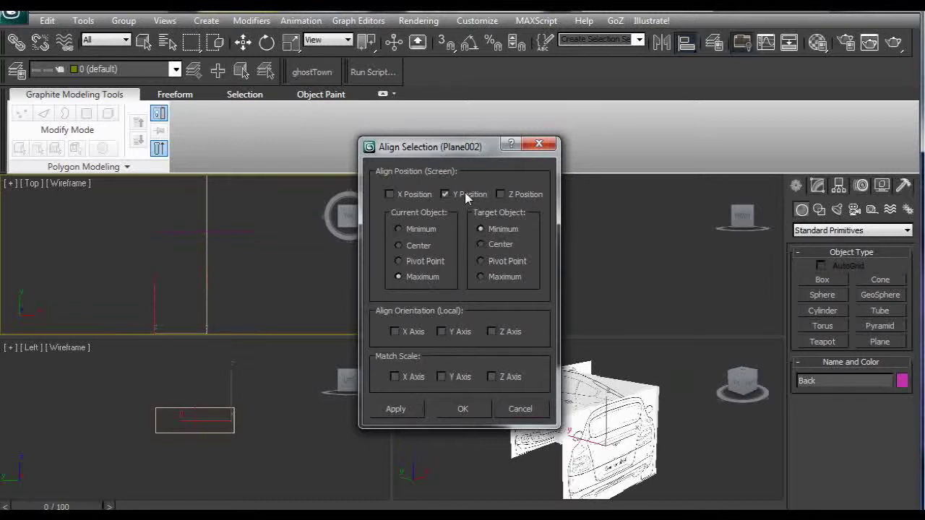
left_click(279, 269)
left_click(461, 409)
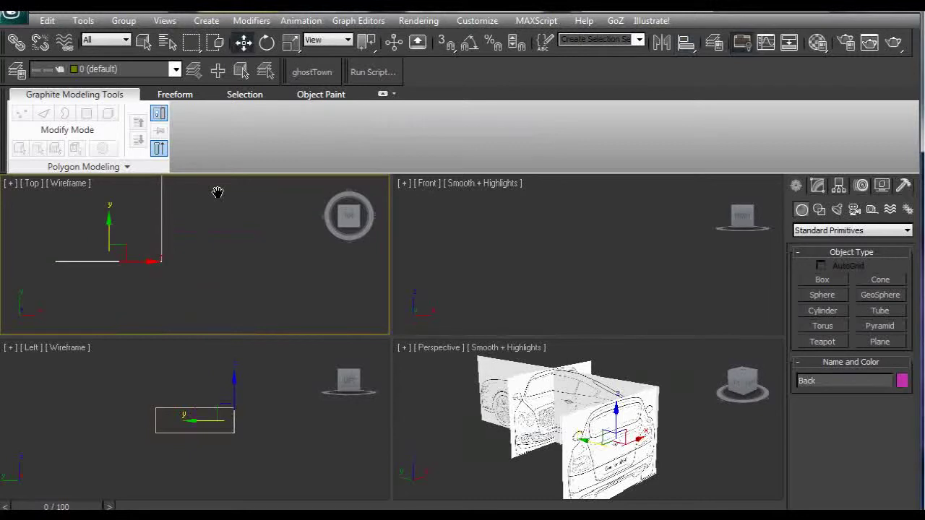
- Align Plane001 to Plane002 on Y, its minimum to the target's maximum edge
left_click(157, 222)
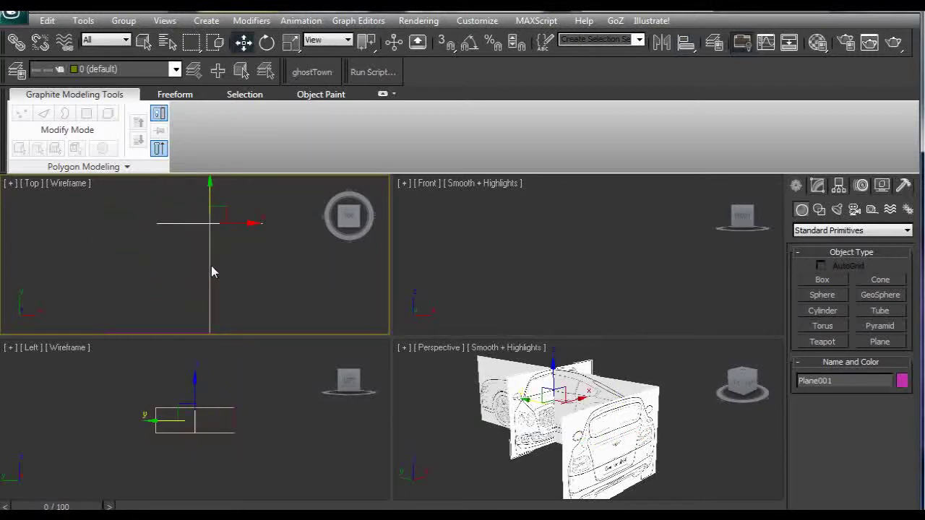
key("alt+a")
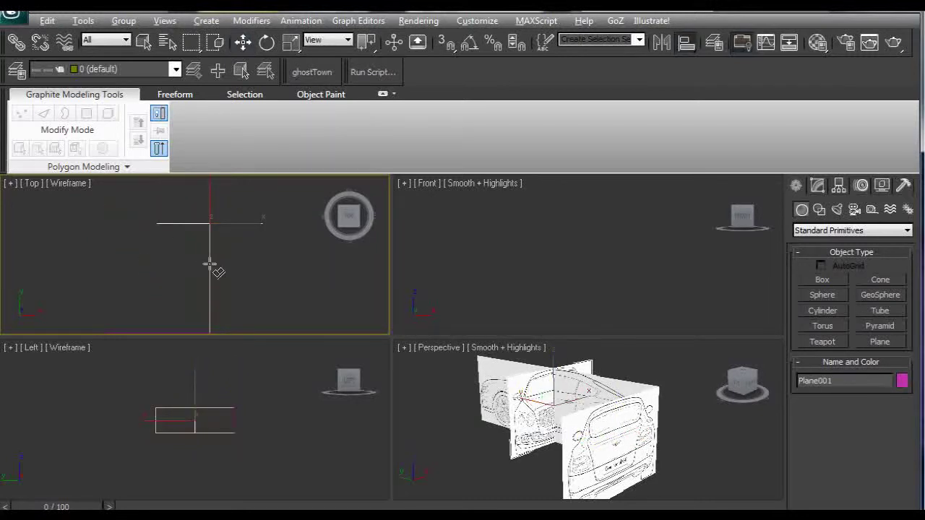
left_click(210, 265)
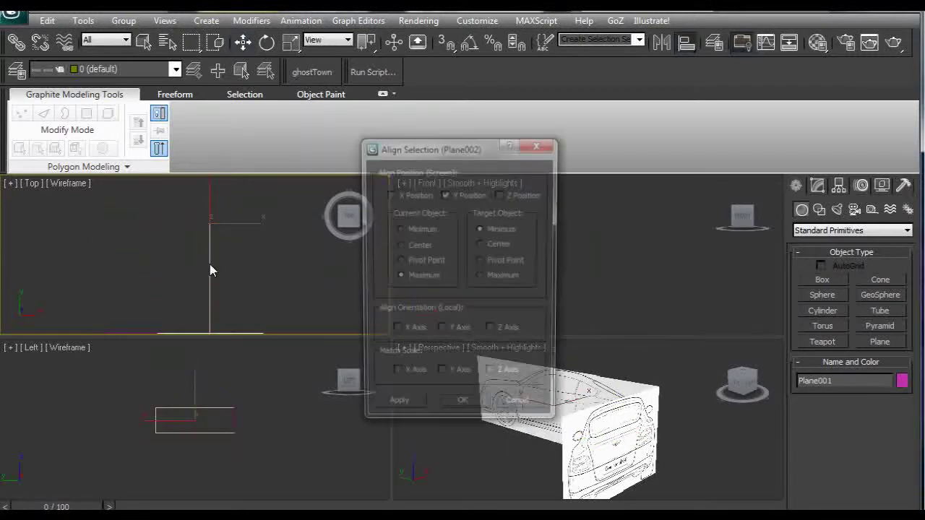
left_click(419, 231)
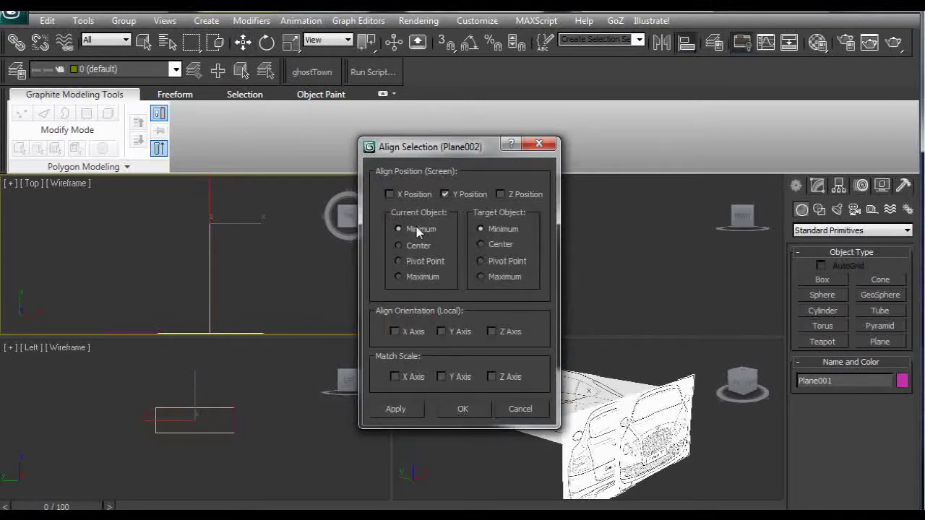
left_click(495, 278)
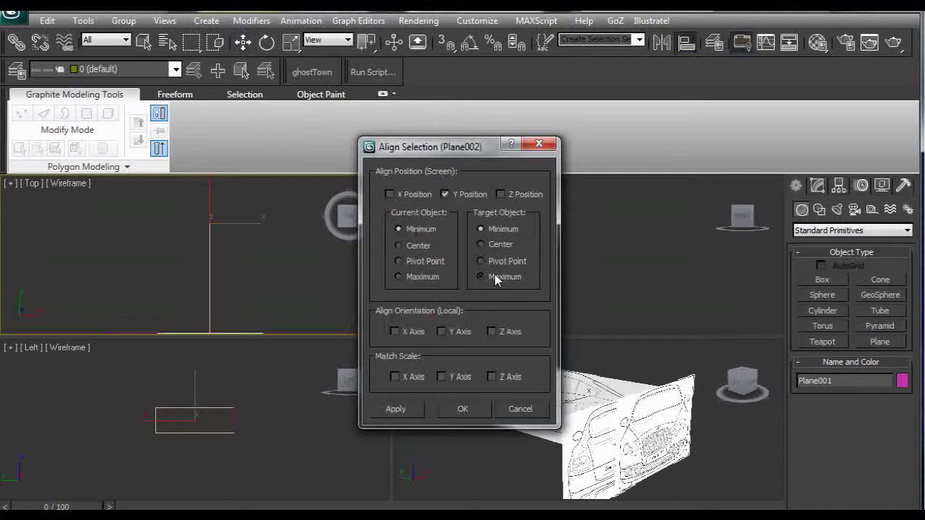
left_click(411, 407)
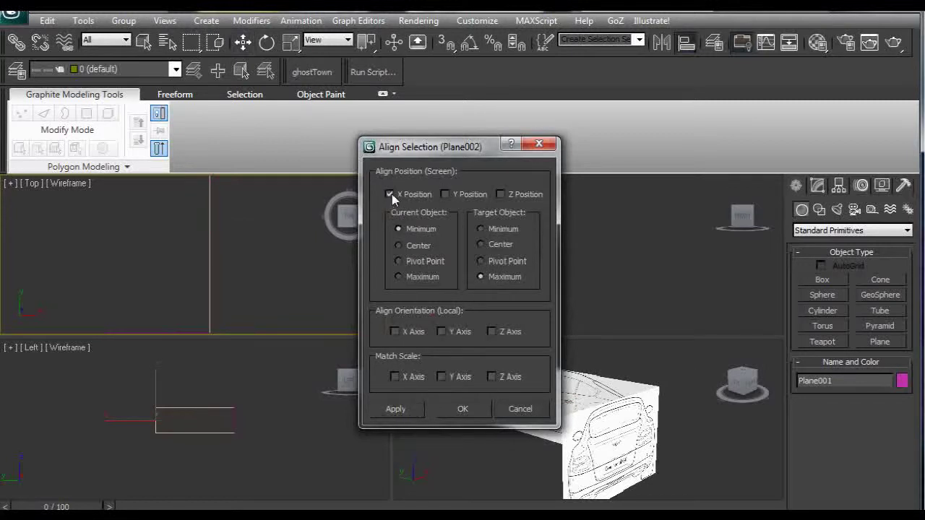
left_click(462, 409)
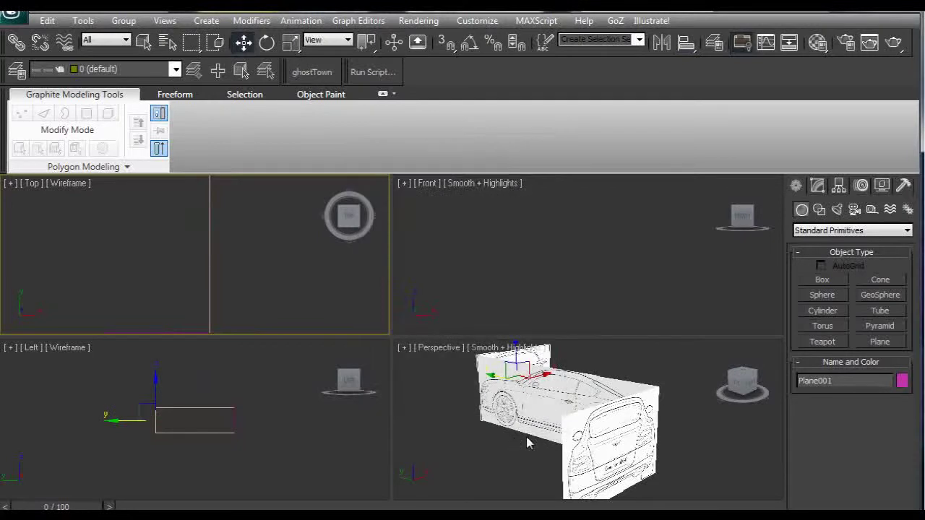
- Align the front plane to the side plane along the X axis
middle_click_drag(526, 437, 536, 416)
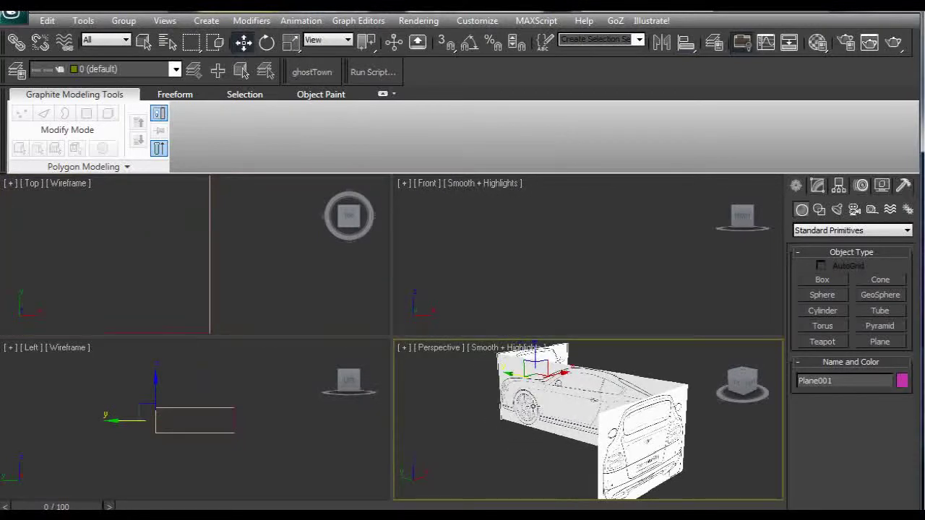
key("alt+a")
left_click(562, 400)
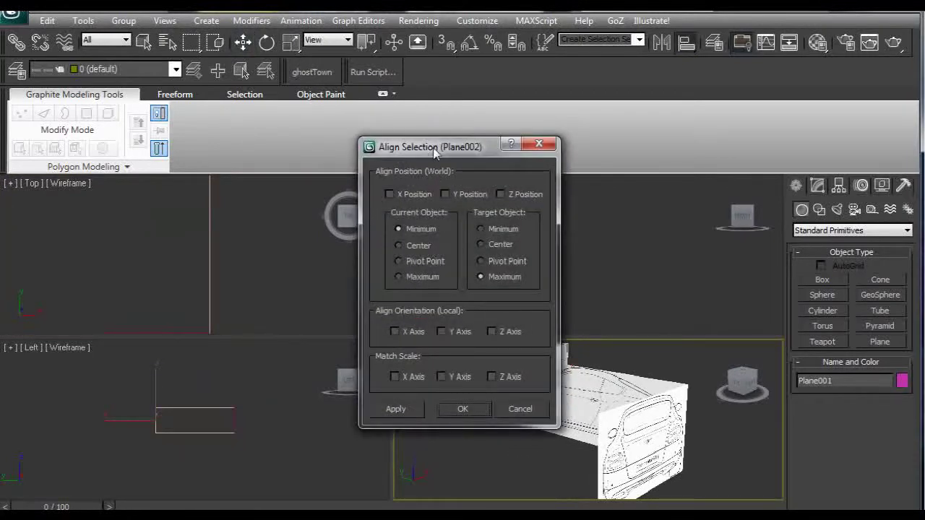
left_click_drag(425, 151, 296, 146)
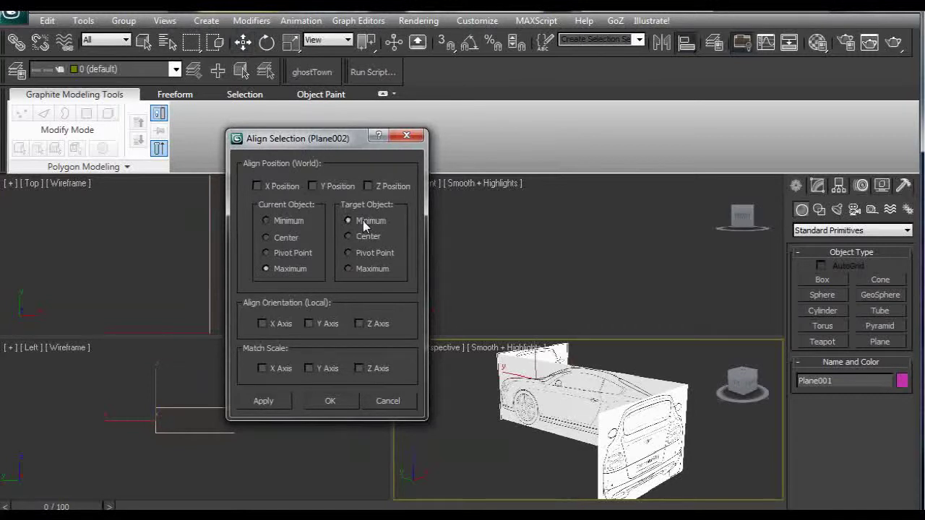
left_click(257, 186)
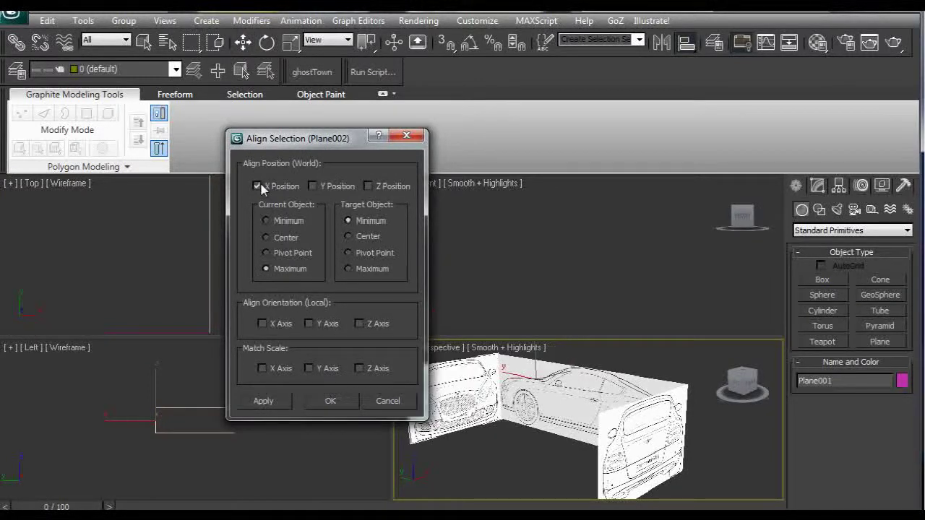
left_click(330, 401)
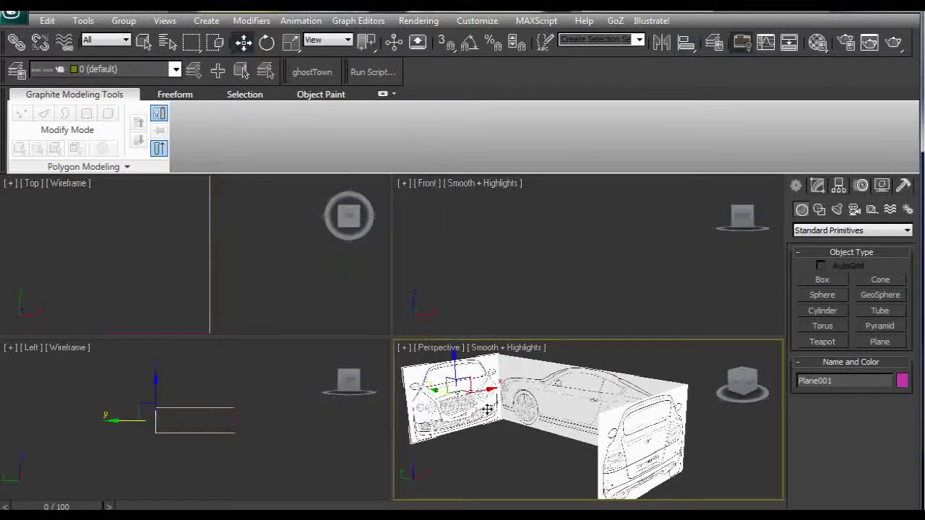
middle_click_drag(511, 399, 552, 435, "alt")
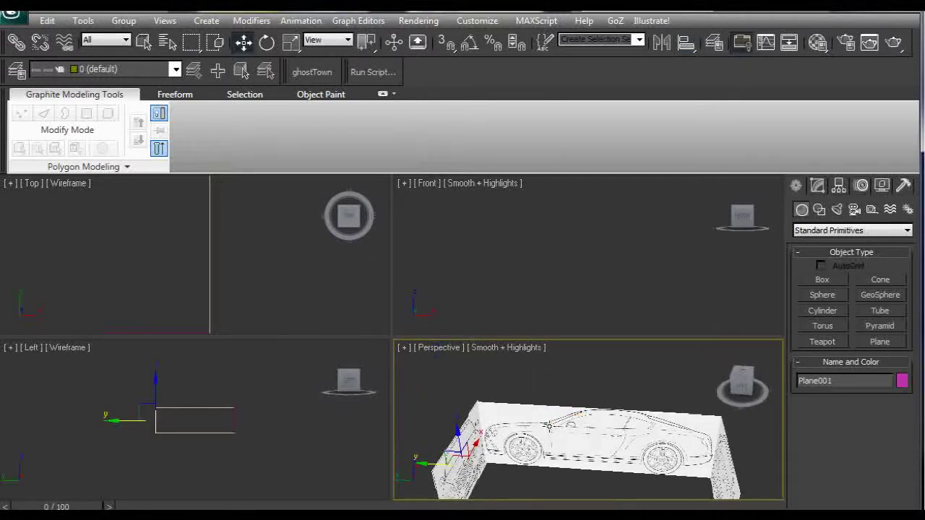
- Select the back blueprint plane in Perspective and open its quad menu
middle_click_drag(539, 450, 520, 422, "alt")
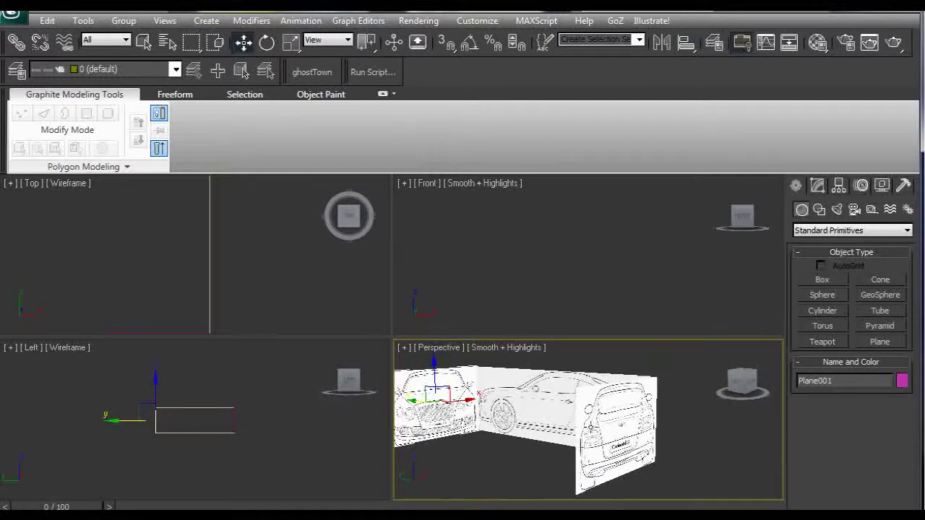
left_click(591, 427)
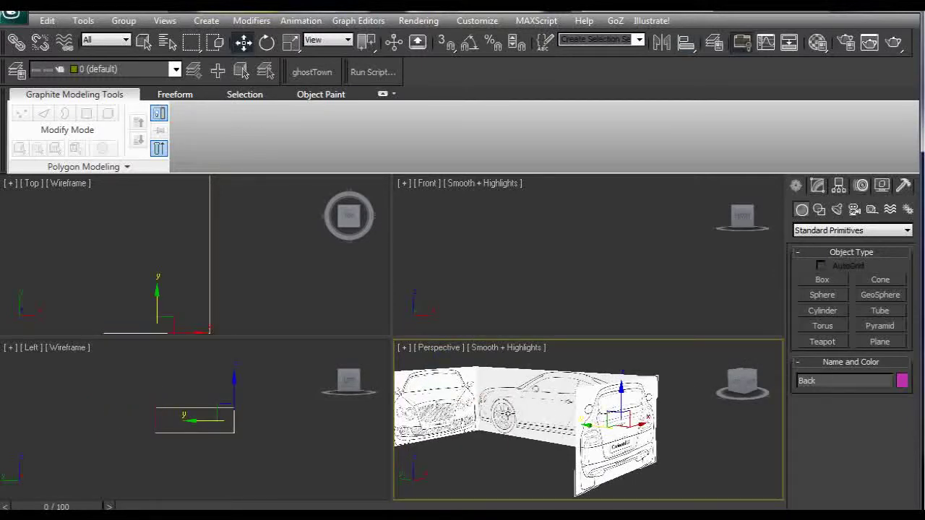
middle_click_drag(494, 412, 486, 407, "alt")
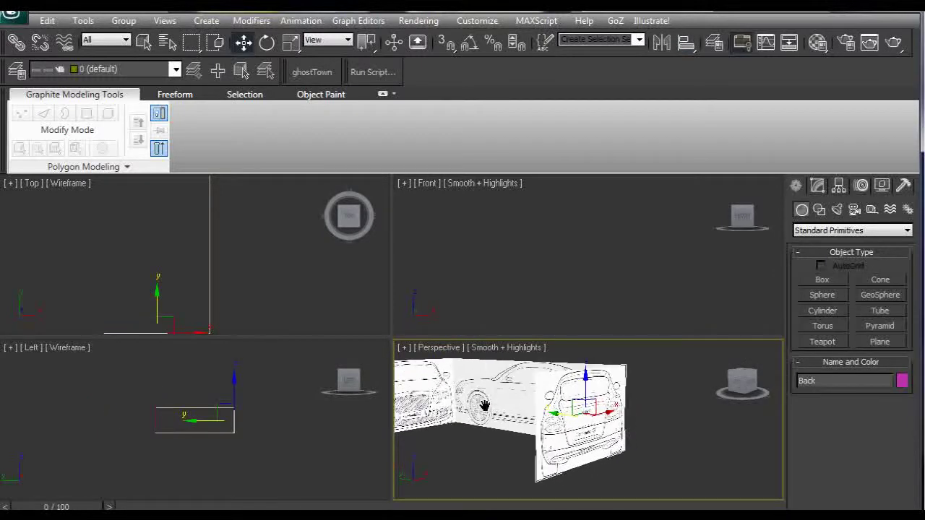
right_click(575, 443)
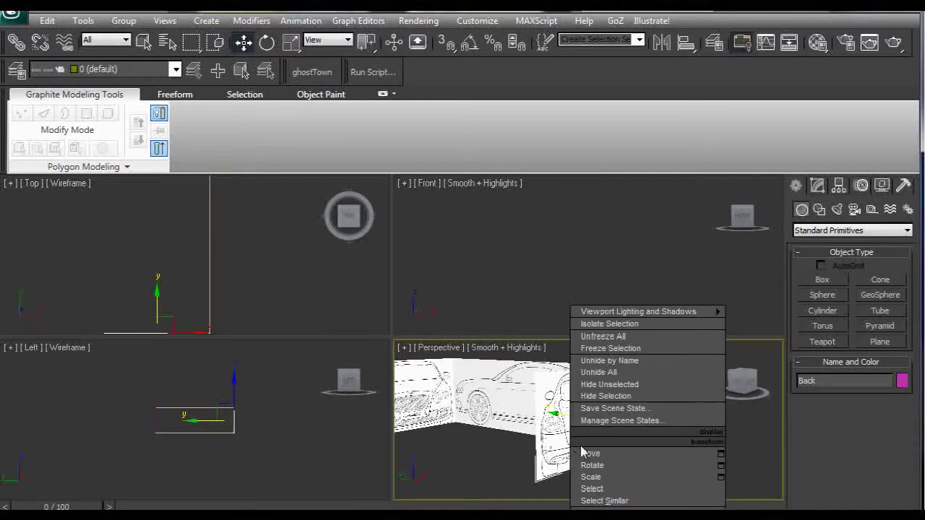
- Enable Backface Cull and disable Show Frozen in Gray in the Back plane's Object Properties
left_click(604, 506)
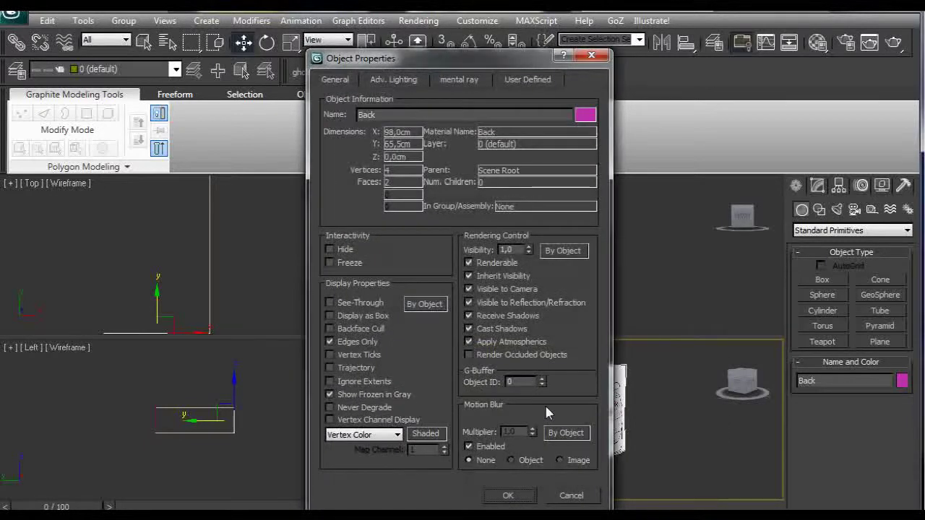
left_click(329, 329)
left_click(331, 395)
left_click(507, 495)
middle_click_drag(524, 425, 563, 418, "alt")
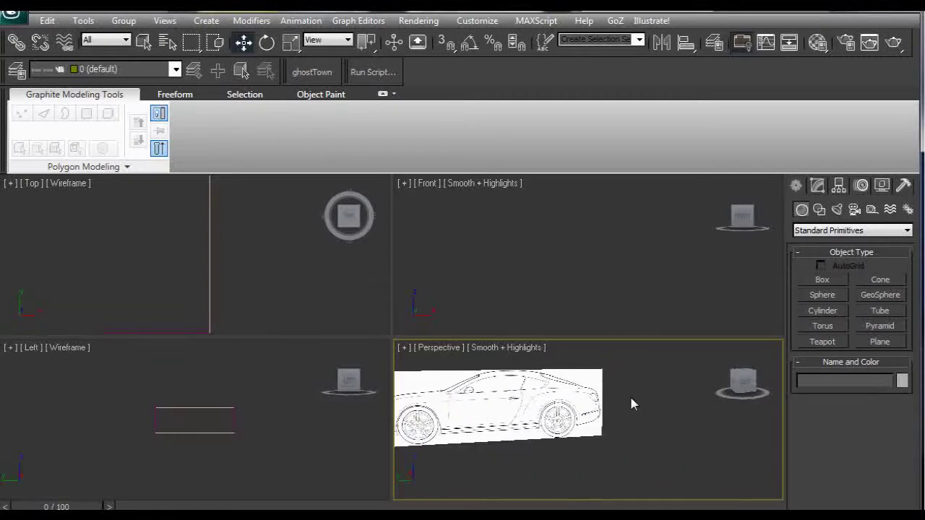
middle_click_drag(630, 404, 572, 435, "alt")
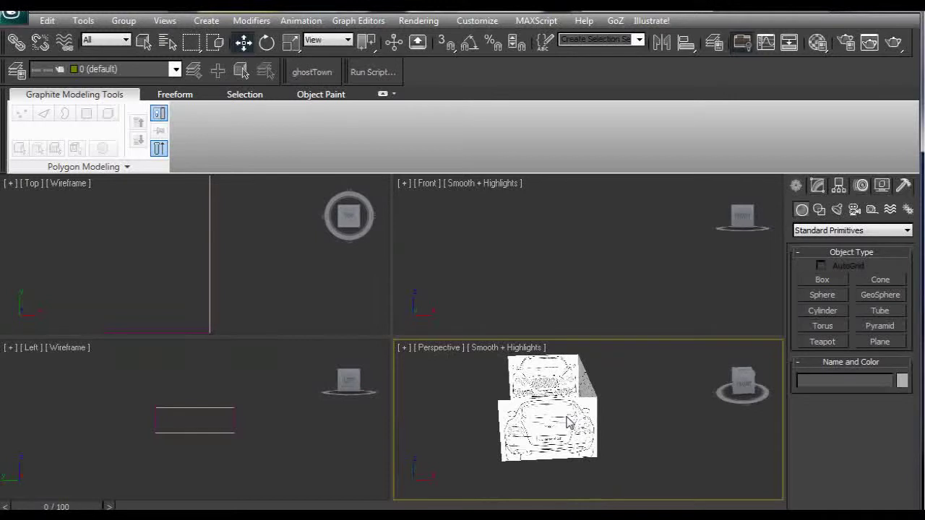
- Choose Unhide by Name from the viewport quad menu and orbit to a near side view
right_click(565, 412)
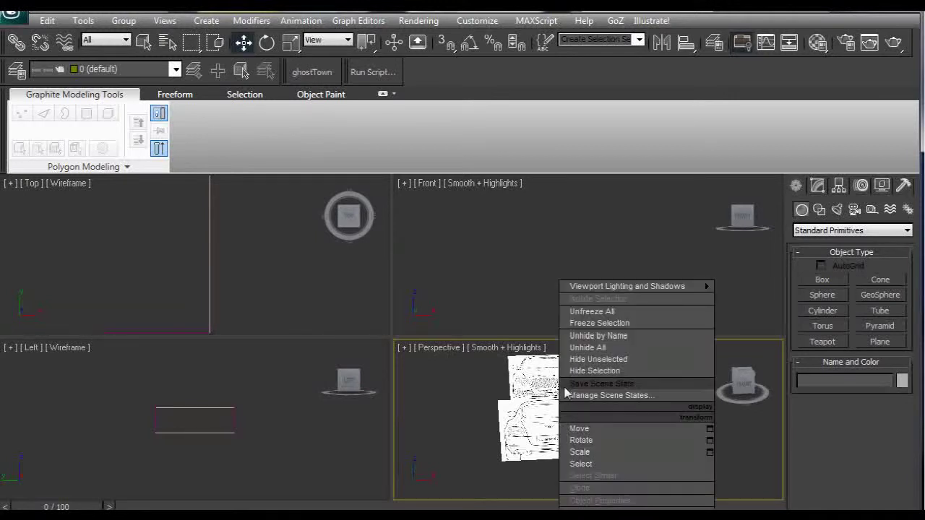
left_click(578, 334)
middle_click_drag(566, 409, 575, 440, "alt")
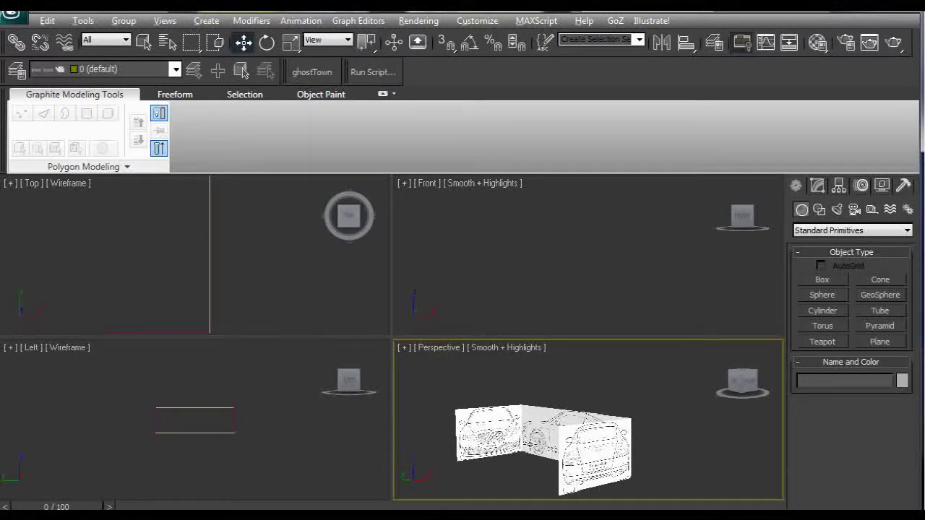
middle_click_drag(533, 445, 600, 466, "alt")
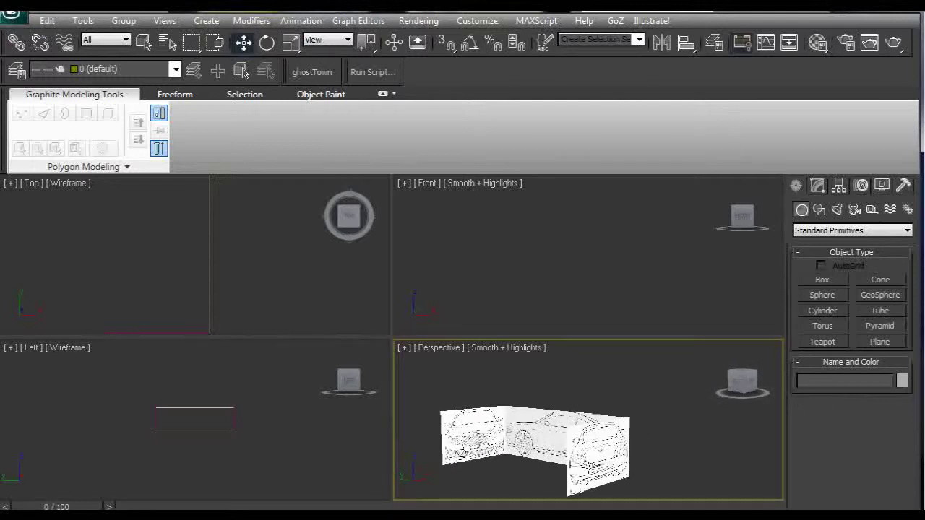
- Slide the Back plane along Y toward the front and shift Plane001 right along X
left_click(599, 468)
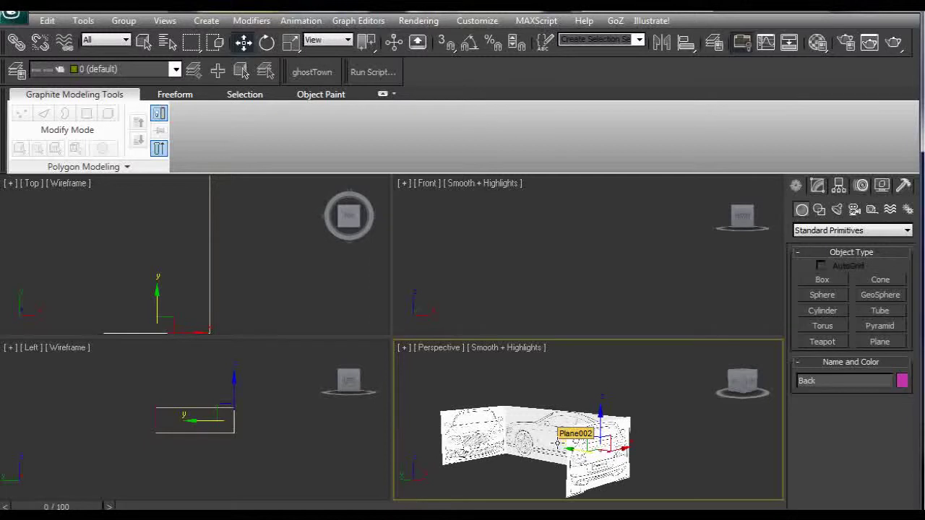
key("alt+a")
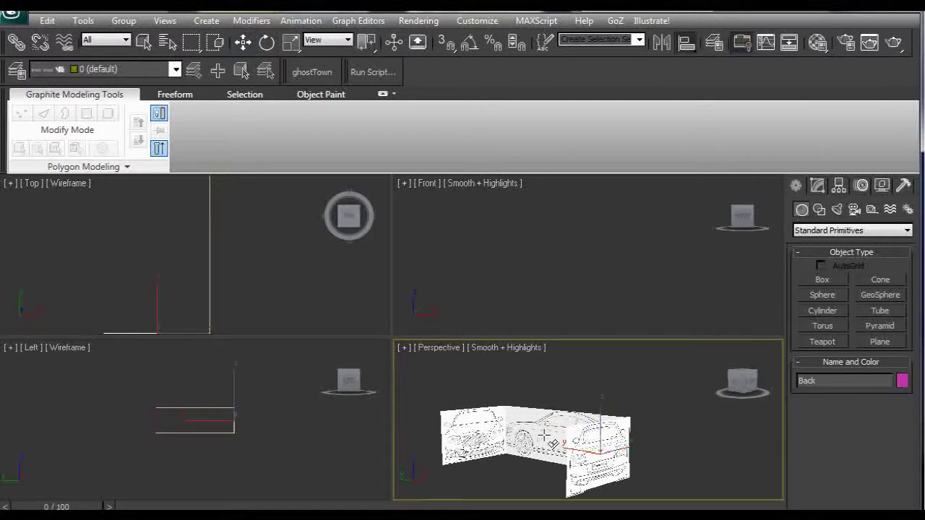
key("w")
left_click_drag(580, 452, 506, 448)
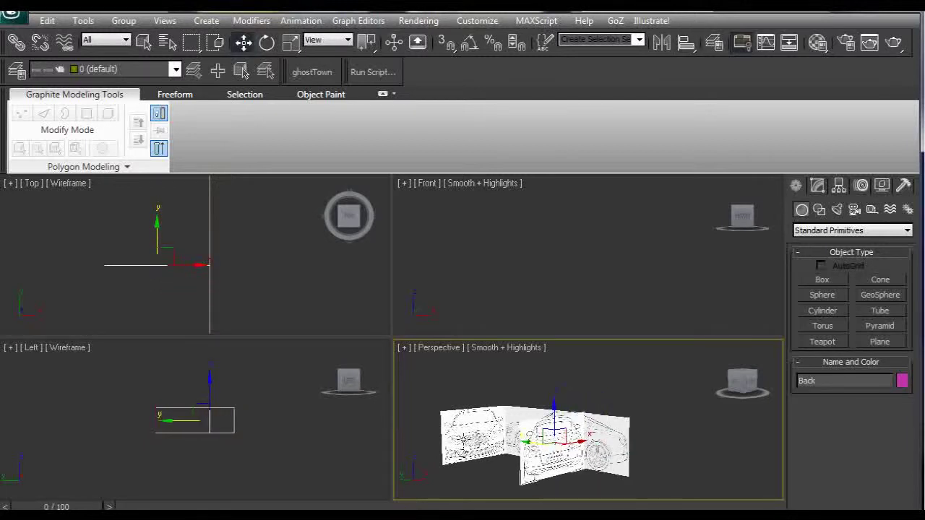
left_click(463, 439)
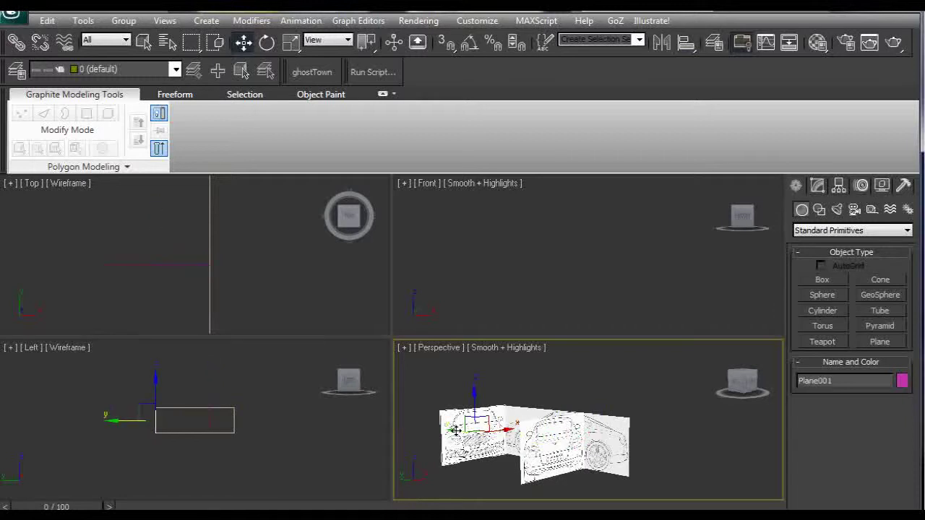
mouse_move(466, 437)
left_mouse_down()
mouse_move(563, 467)
mouse_move(473, 432)
left_mouse_up()
left_click(563, 467)
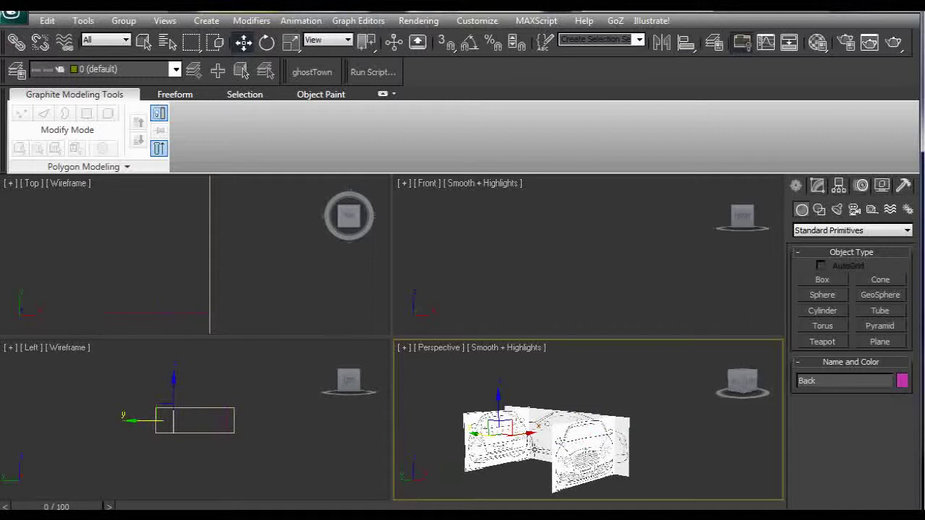
- Align Back to the side plane on Y Position (Current Minimum, Target Maximum)
key("alt+a")
left_click(589, 448)
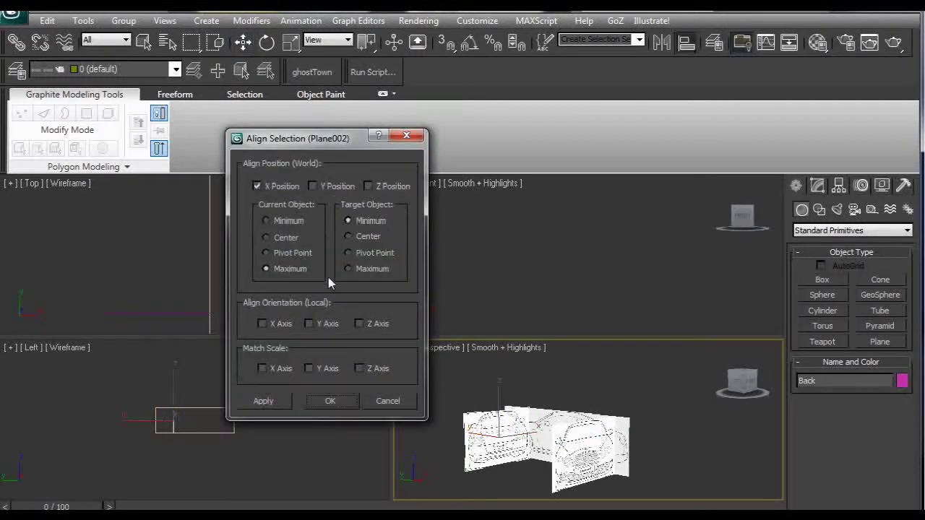
left_click(313, 186)
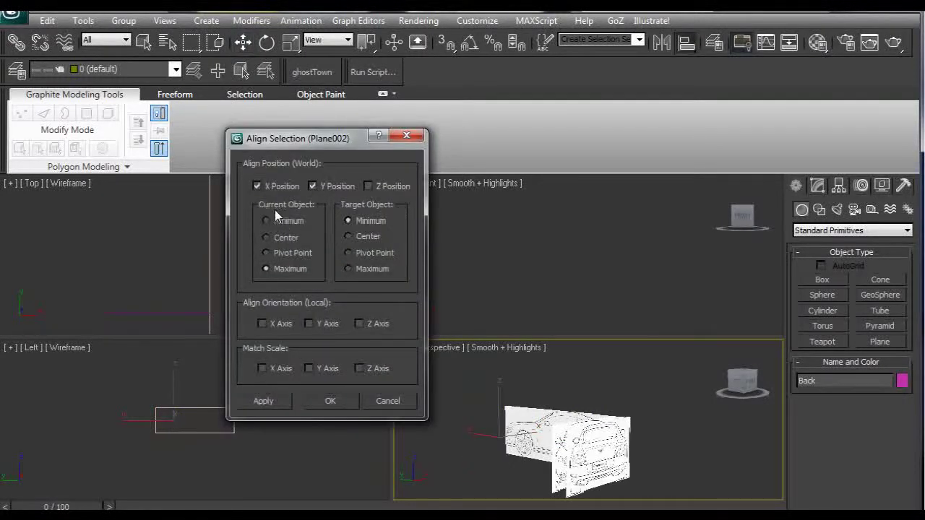
left_click(257, 187)
left_click(267, 221)
left_click(348, 268)
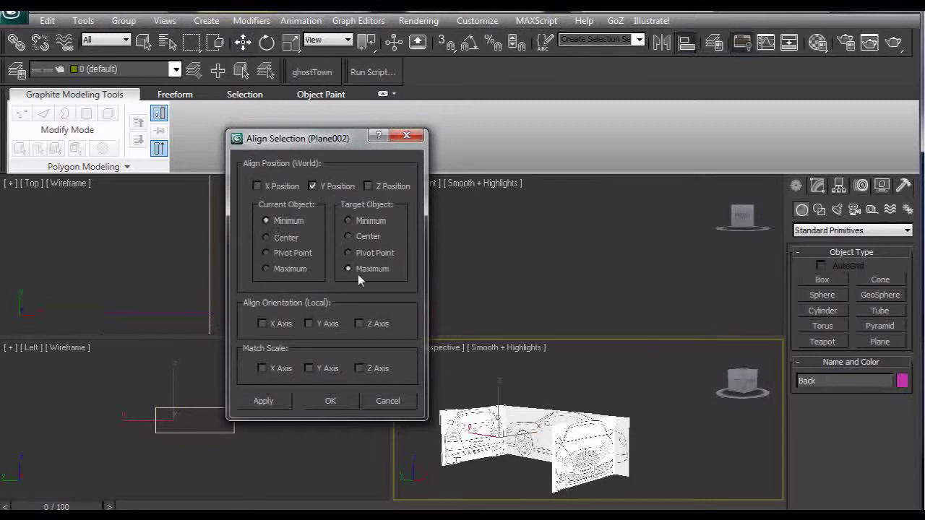
left_click(329, 401)
- Align Plane001 to the side plane on Y (Current Maximum, Target Minimum), then check the planes
left_click(590, 468)
key("alt+a")
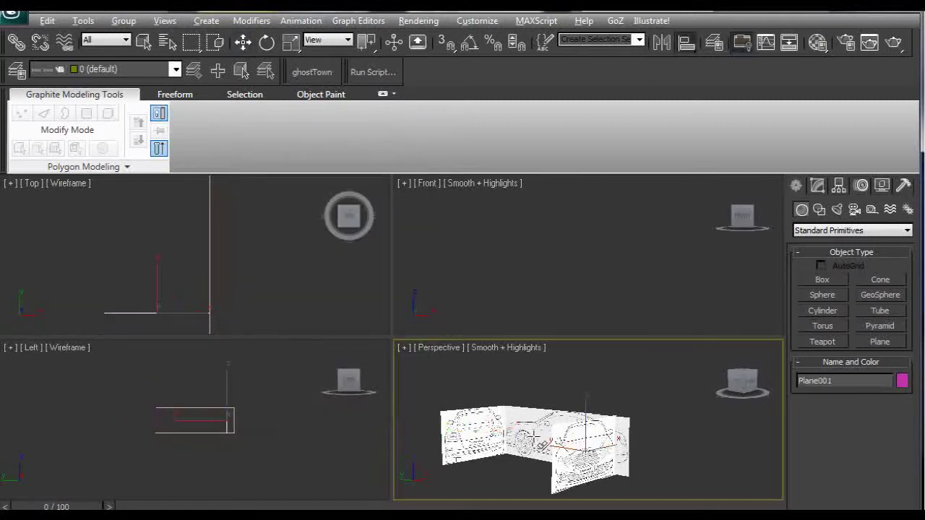
left_click(582, 448)
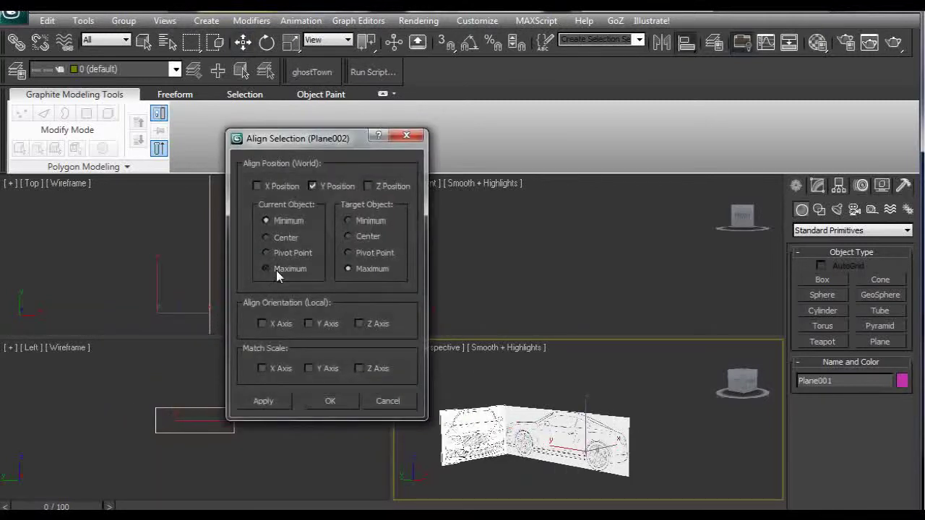
left_click(349, 220)
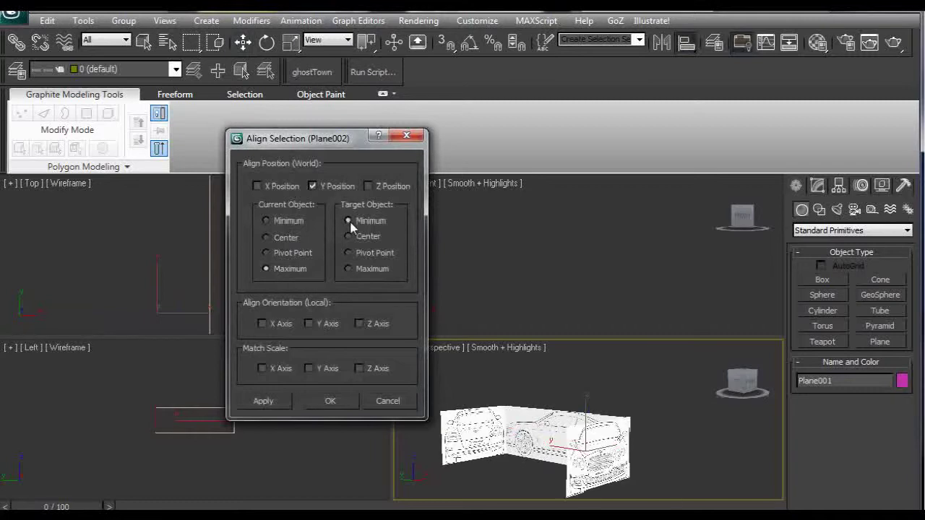
left_click(330, 401)
middle_click_drag(518, 452, 545, 432, "alt")
middle_click_drag(626, 416, 478, 413, "alt")
mouse_move(500, 417)
middle_mouse_down("alt")
mouse_move(633, 411)
mouse_move(513, 410)
middle_mouse_up("alt")
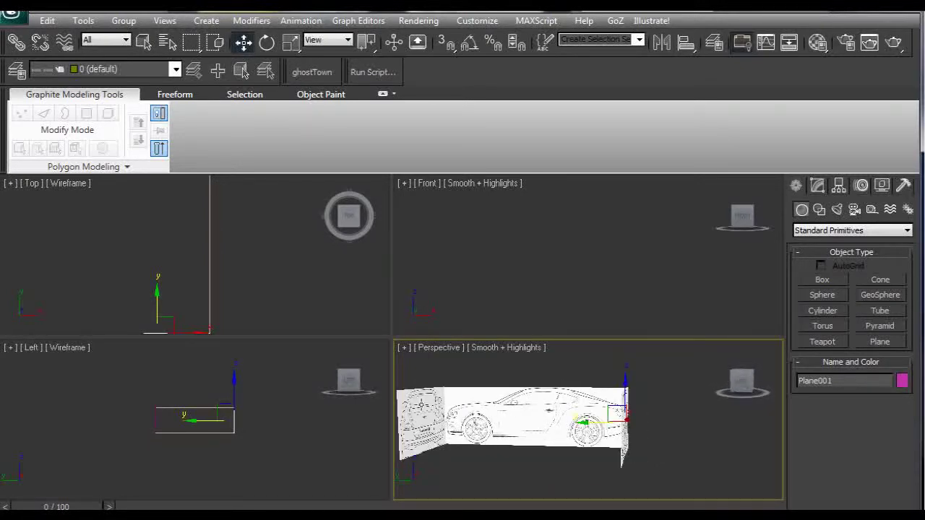
left_click(423, 400)
- Freeze the back plane, then select Plane001 and show its parameters
right_click(424, 400)
left_click(448, 313)
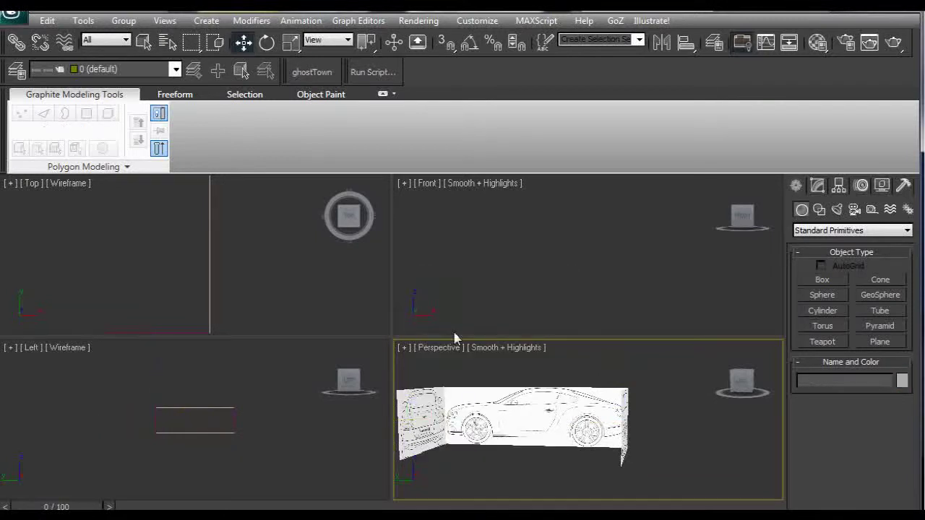
middle_click_drag(556, 440, 495, 441, "alt")
left_click(563, 436)
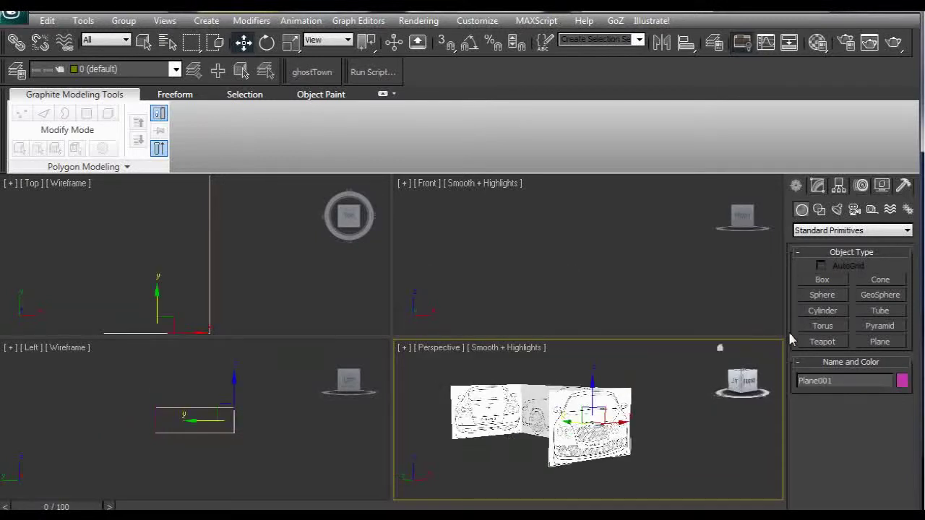
left_click(817, 186)
middle_click_drag(562, 421, 589, 427, "alt")
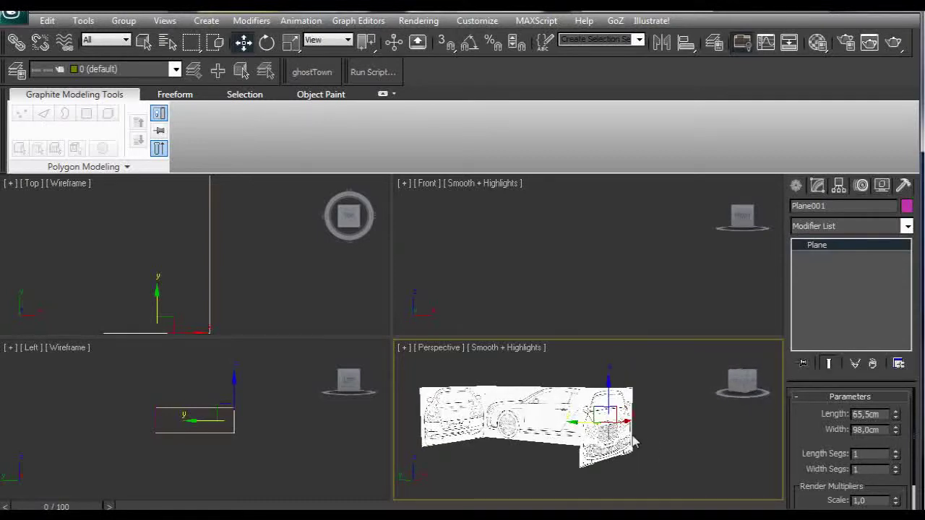
left_click_drag(918, 443, 918, 505)
scroll(903, 449, "up", 3)
- With Angle Snap on, rotate Plane001 -35° about Z so it meets the side plane
middle_click_drag(600, 430, 667, 448, "alt")
key("e")
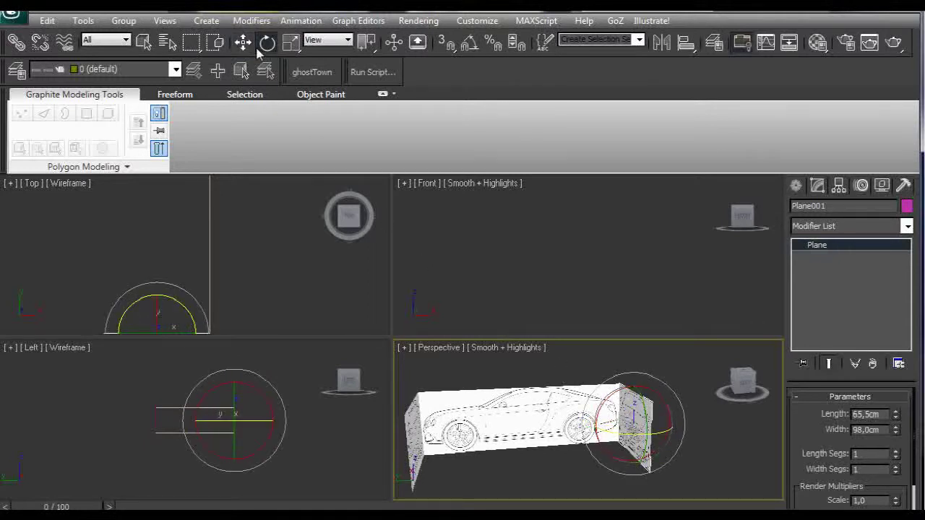
left_click(469, 45)
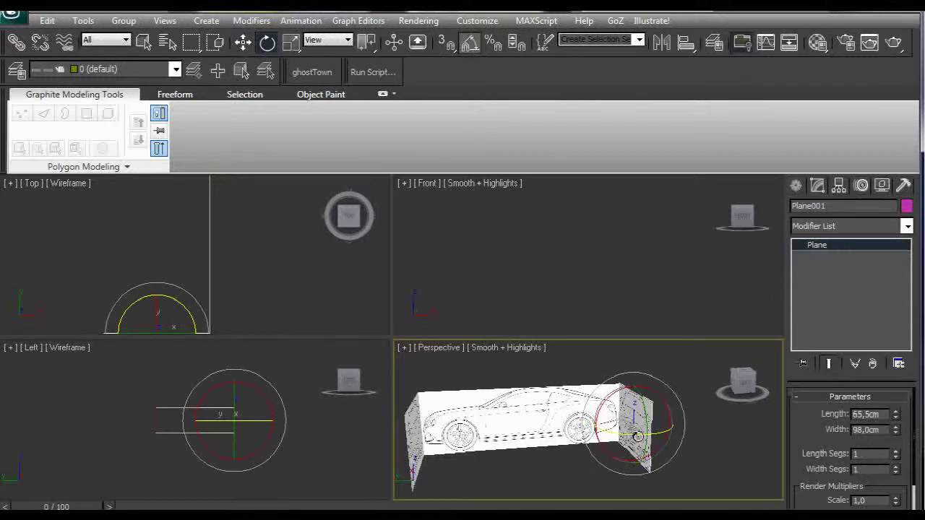
left_click_drag(636, 435, 506, 447)
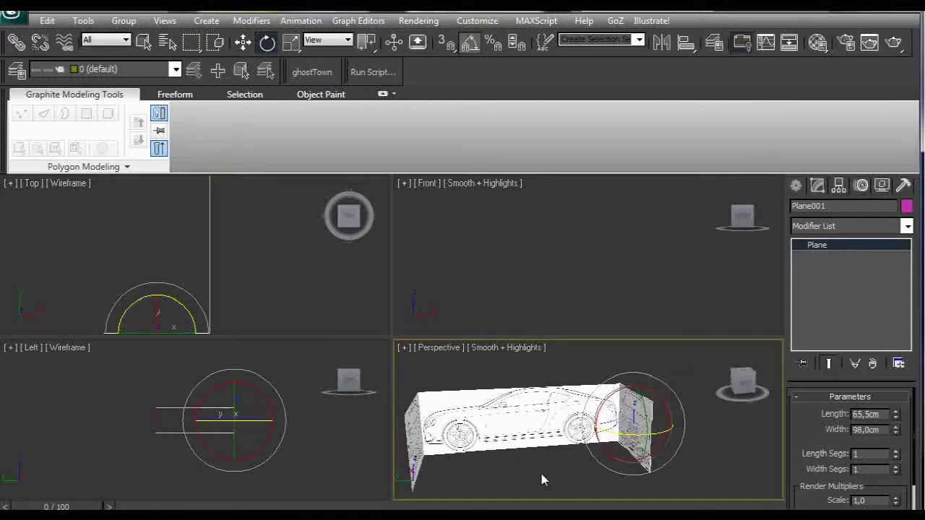
left_click(544, 480)
- Make Plane001 non-renderable and backface-culled, with Show Frozen in Gray off
key("q")
left_click(633, 430)
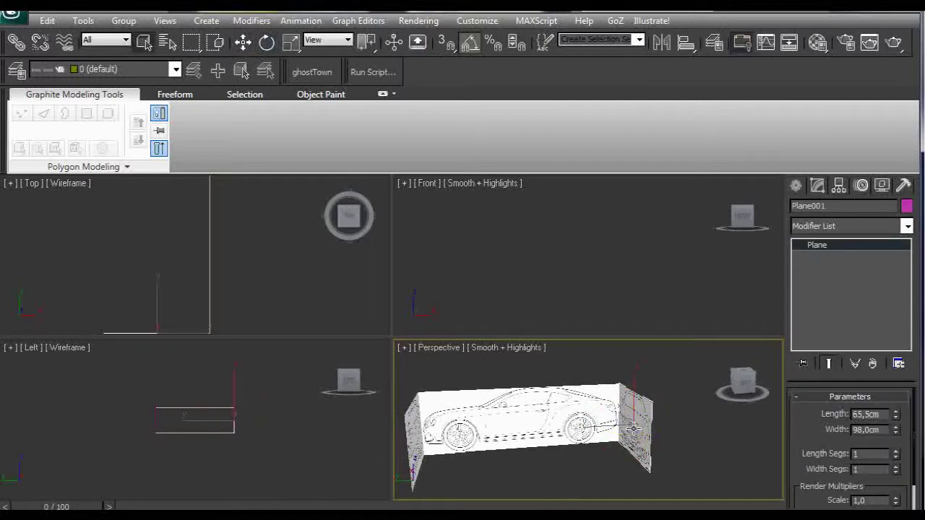
right_click(634, 432)
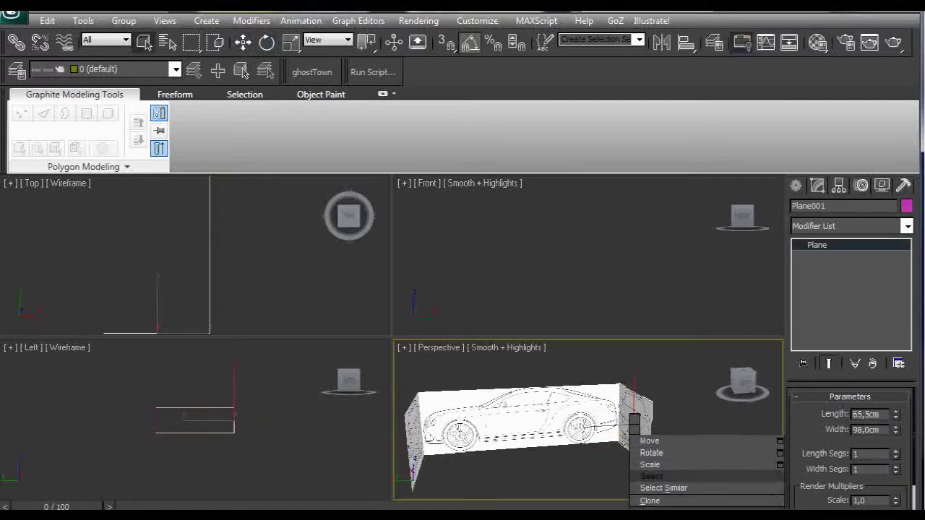
left_click(661, 499)
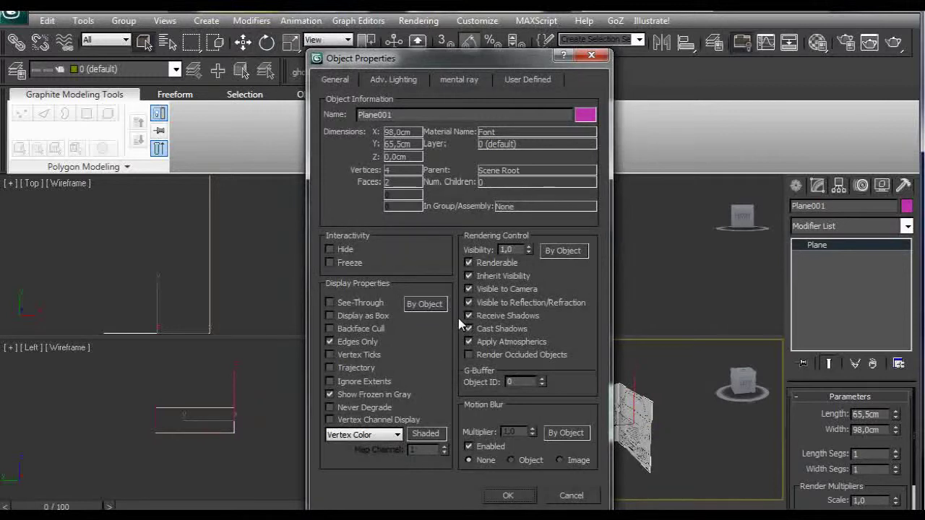
left_click(469, 263)
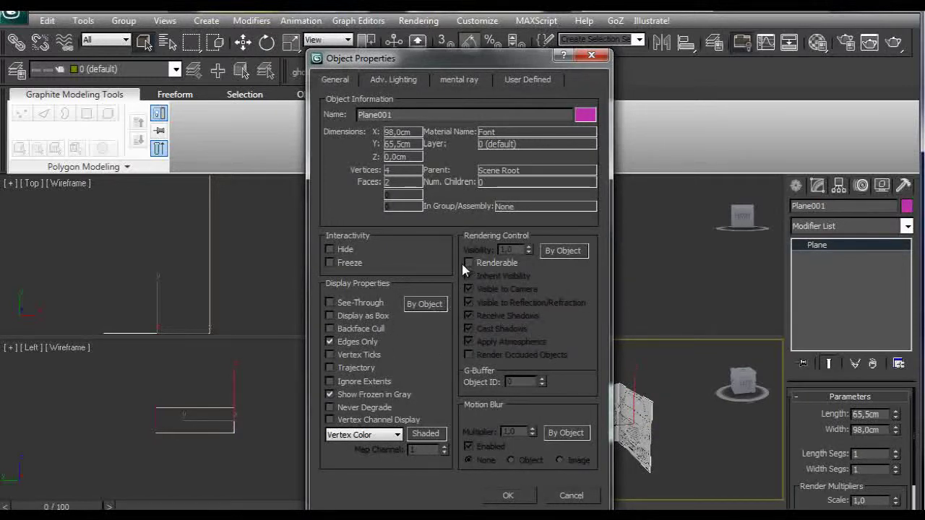
left_click(366, 328)
left_click(330, 394)
left_click(508, 496)
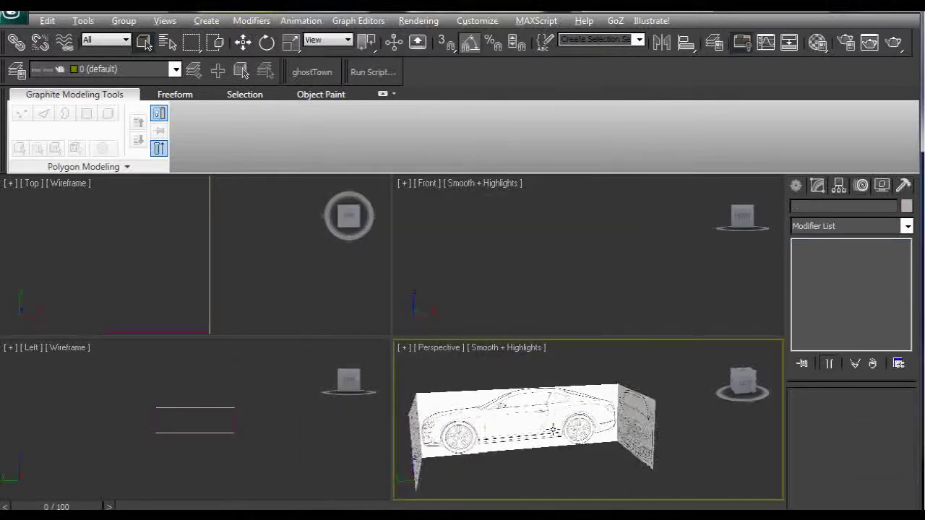
- Unfreeze all the blueprint planes
right_click(465, 429)
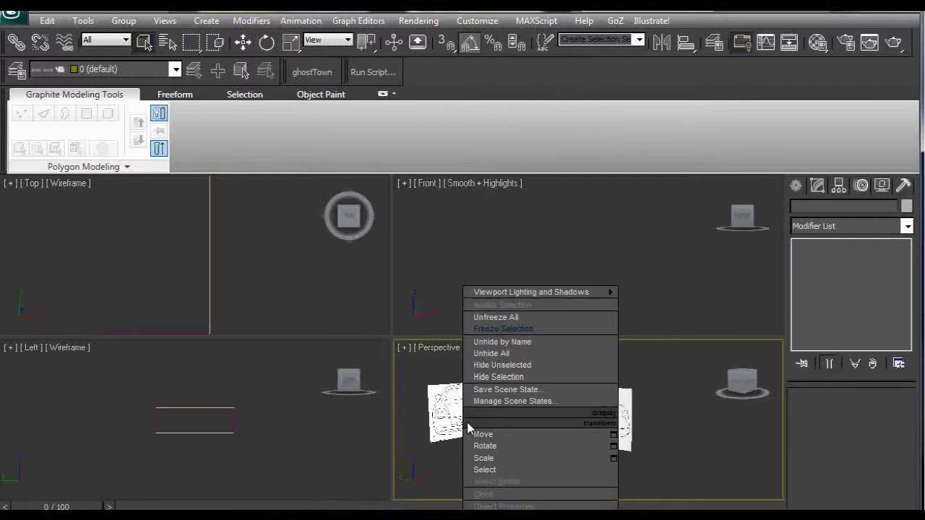
left_click(484, 327)
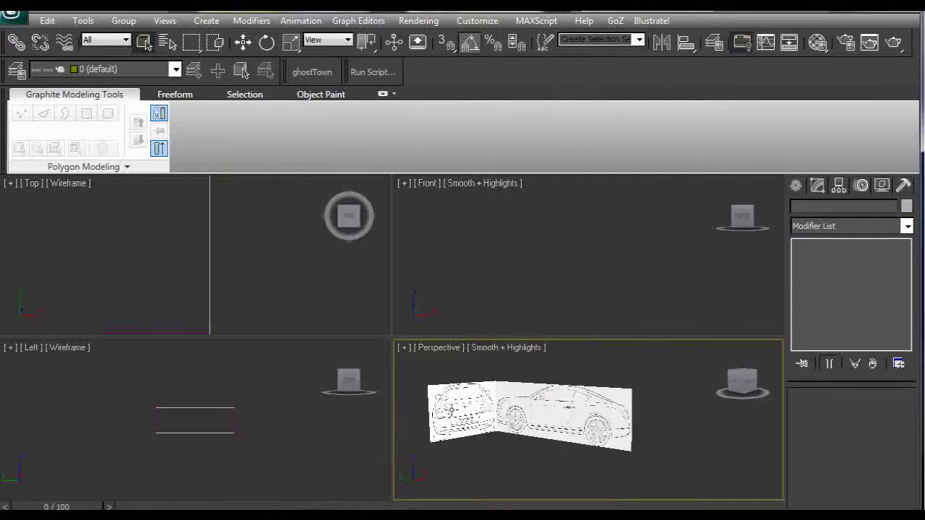
right_click(481, 341)
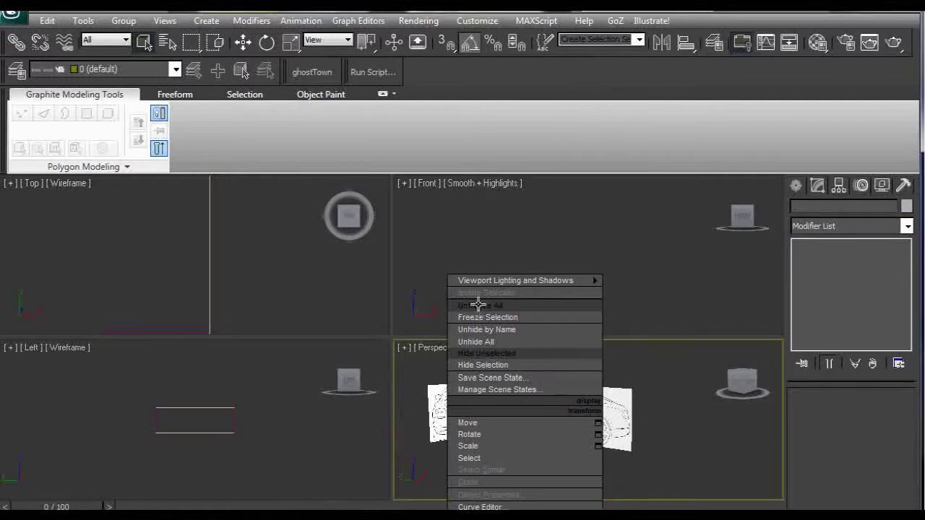
left_click(478, 305)
- Make the Back plane non-renderable and freeze it
left_click(430, 420)
right_click(448, 417)
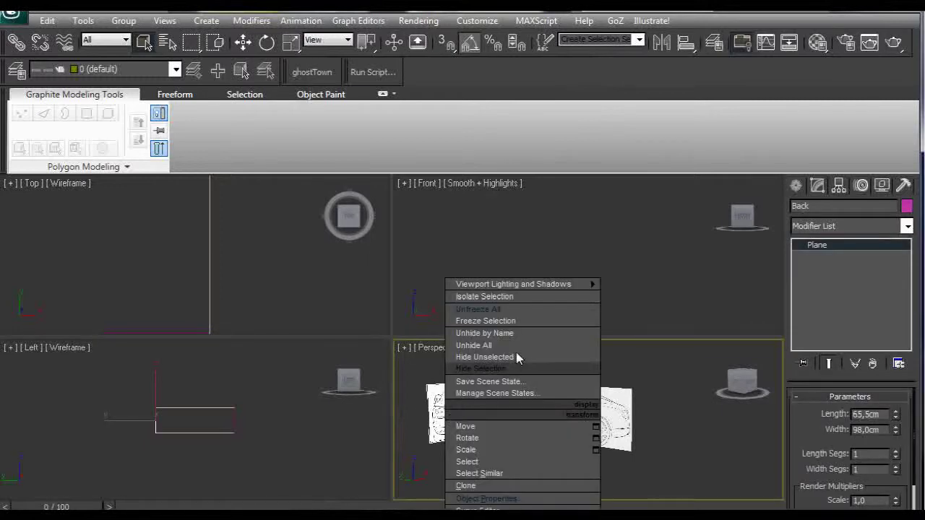
left_click(487, 499)
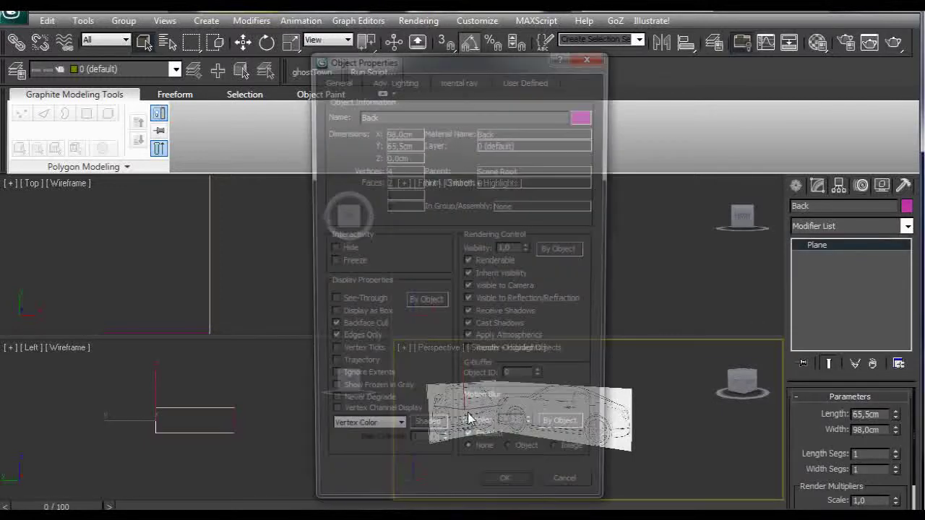
left_click(478, 264)
left_click(512, 495)
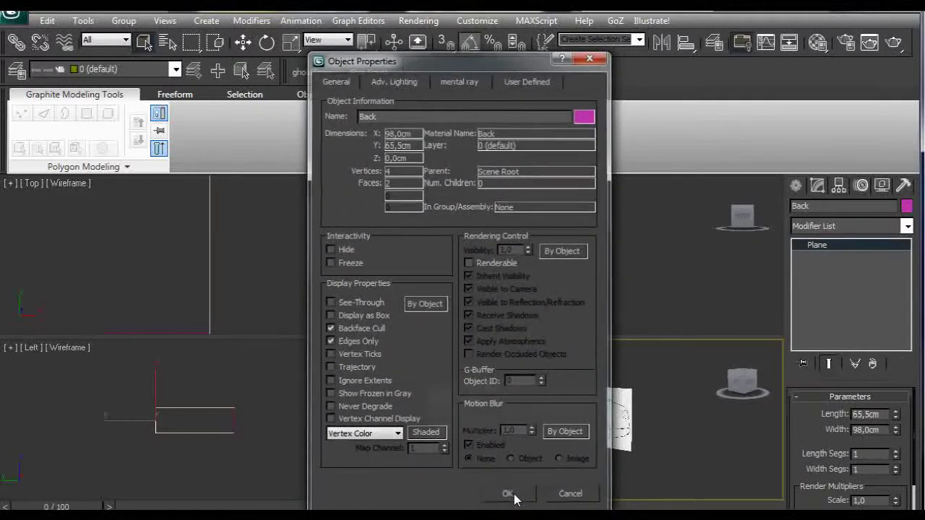
right_click(467, 417)
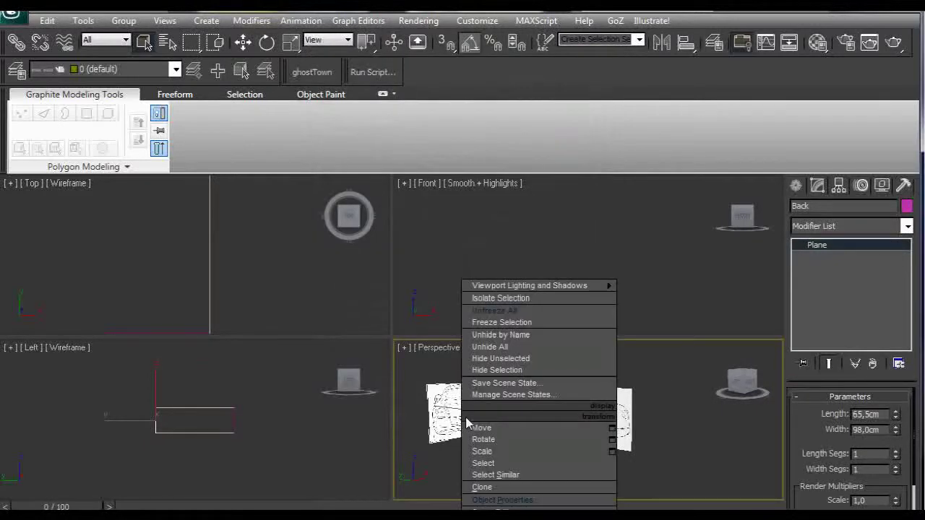
left_click(485, 322)
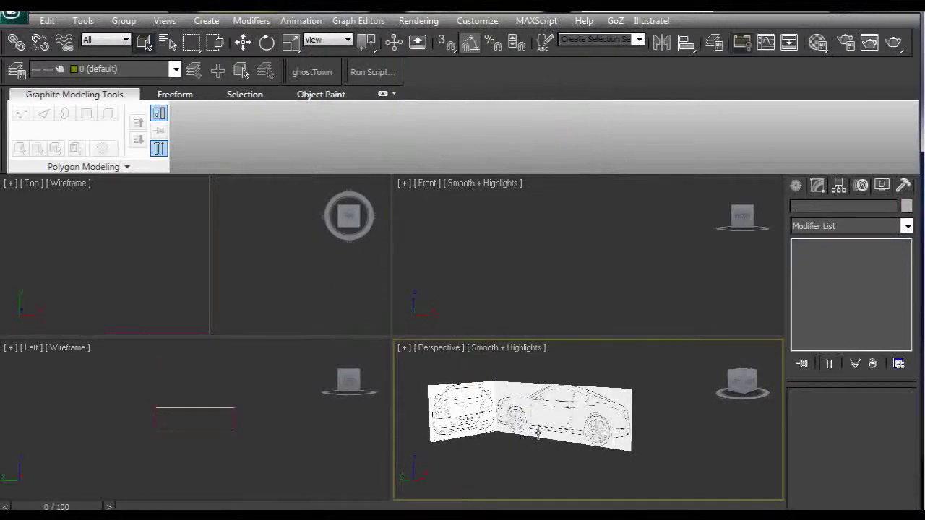
- Unfreeze all, then make side plane Plane002 non-renderable and frozen
left_click(635, 423)
right_click(635, 423)
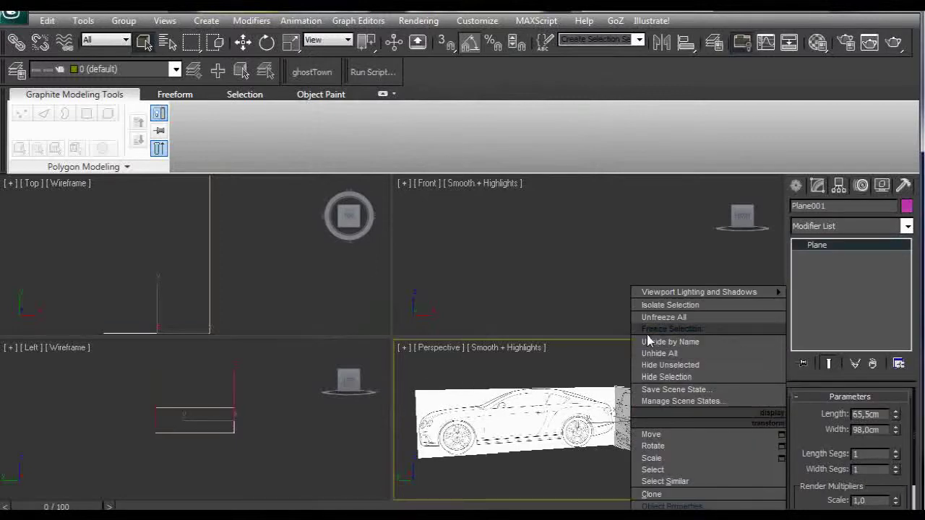
left_click(658, 315)
left_click(521, 412)
right_click(520, 412)
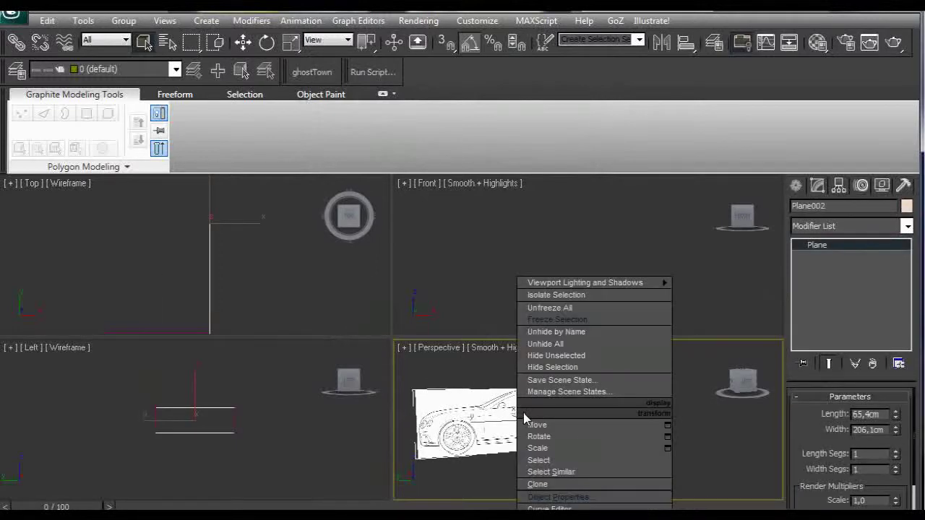
left_click(576, 500)
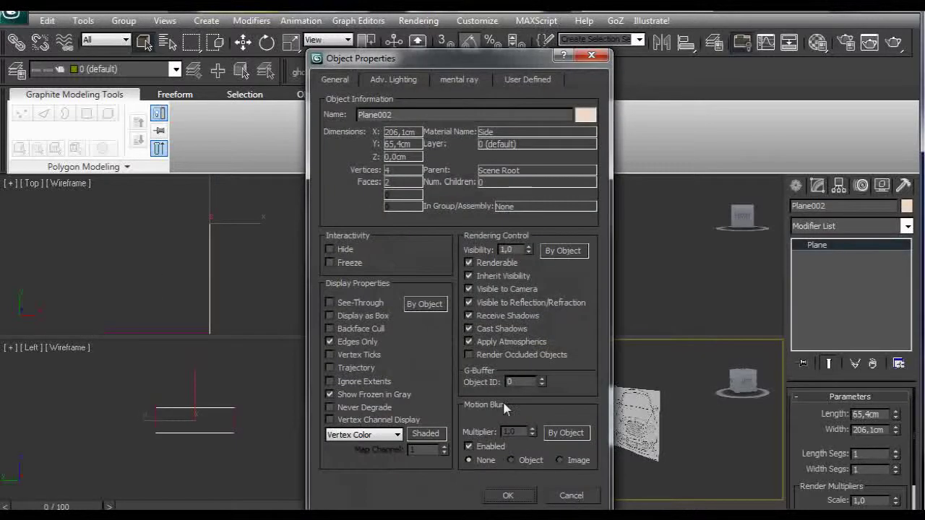
left_click(469, 262)
left_click(350, 266)
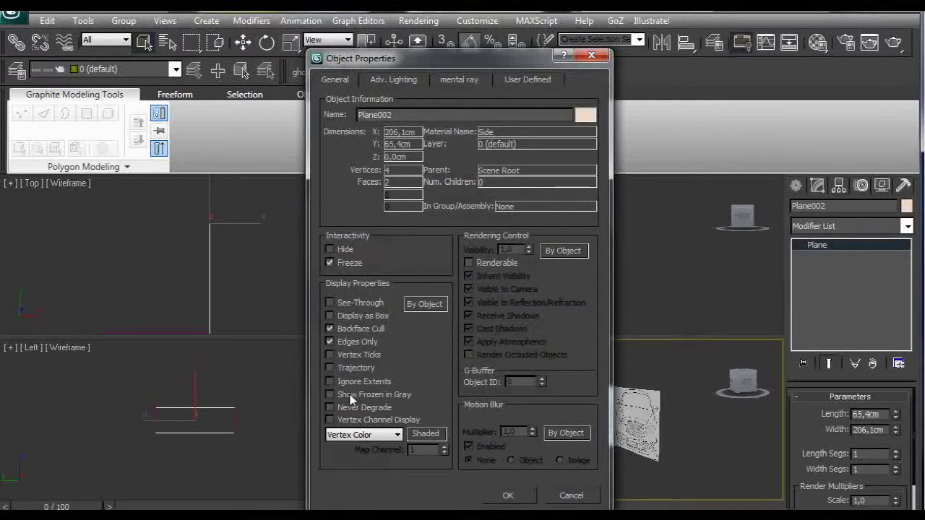
left_click(503, 498)
middle_click_drag(578, 472, 516, 430, "alt")
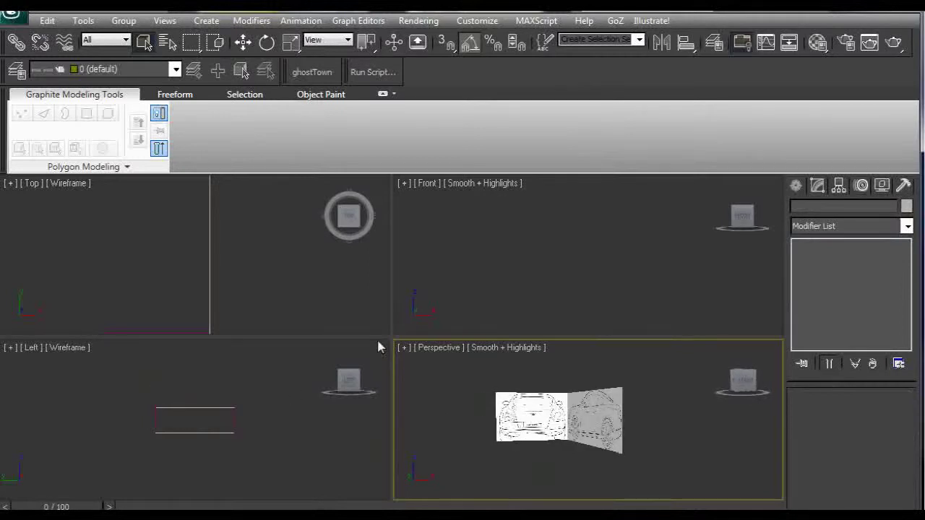
- Pan and zoom the Front viewport to bring the rear blueprint into view
middle_click(501, 257)
middle_click_drag(533, 258, 702, 248)
scroll(567, 281, "up", 5)
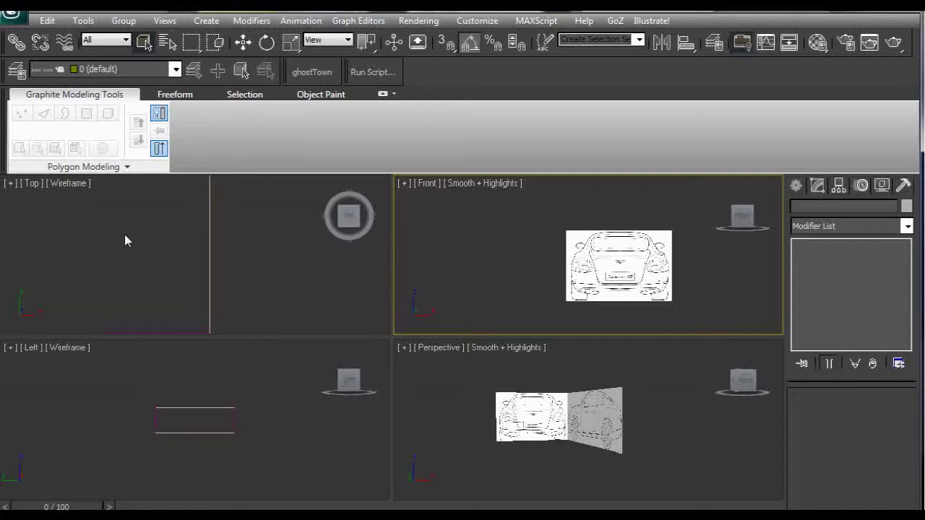
middle_click(30, 183)
- Turn the Top viewport into a shaded Back view framing the front blueprint, and centre the Perspective view
left_click(32, 183)
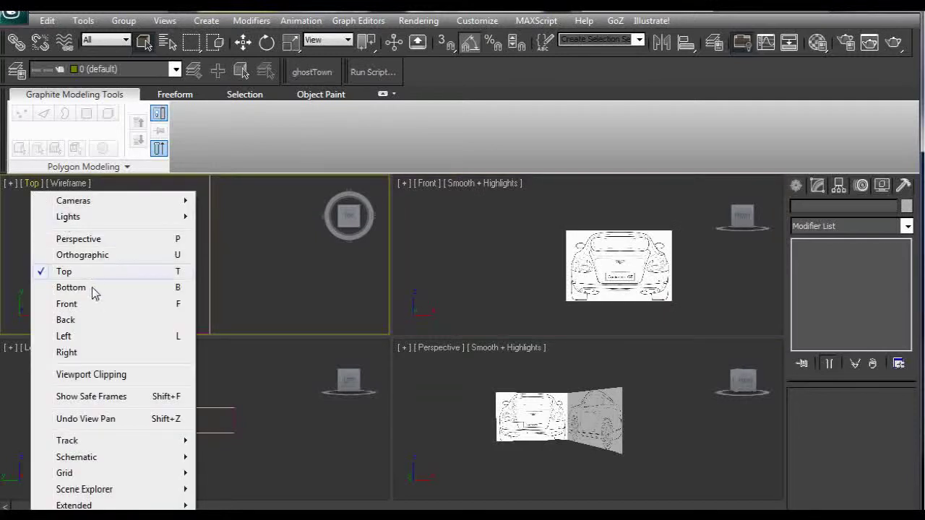
left_click(95, 323)
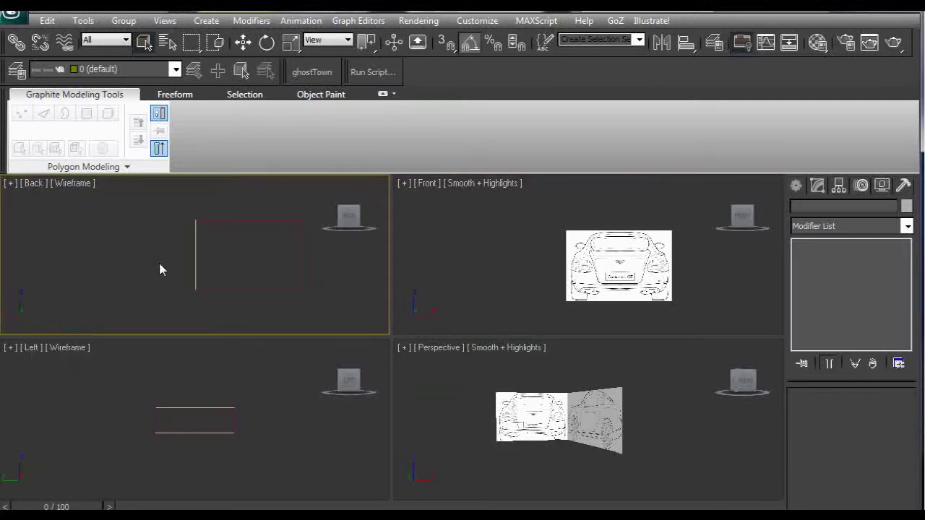
key("F3")
mouse_move(211, 274)
middle_mouse_down()
mouse_move(161, 264)
mouse_move(194, 278)
middle_mouse_up()
scroll(187, 276, "up", 2)
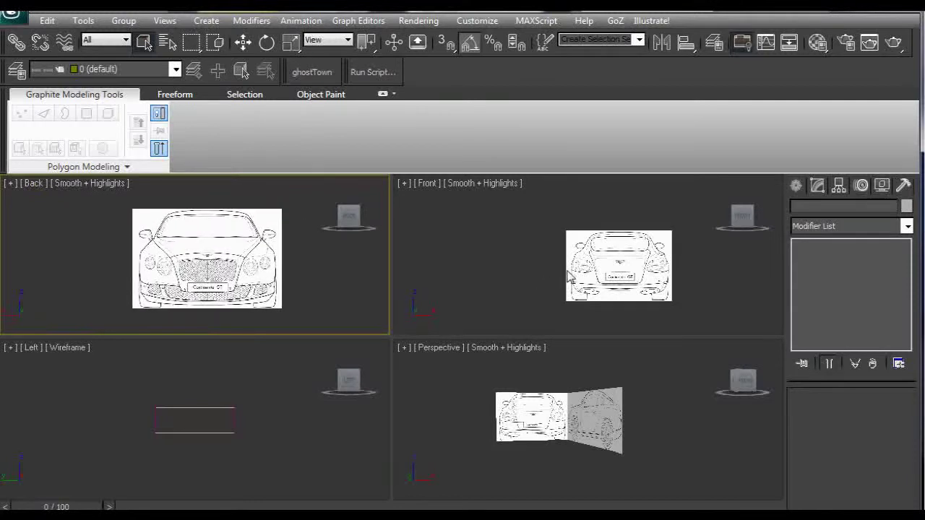
scroll(565, 278, "up", 4)
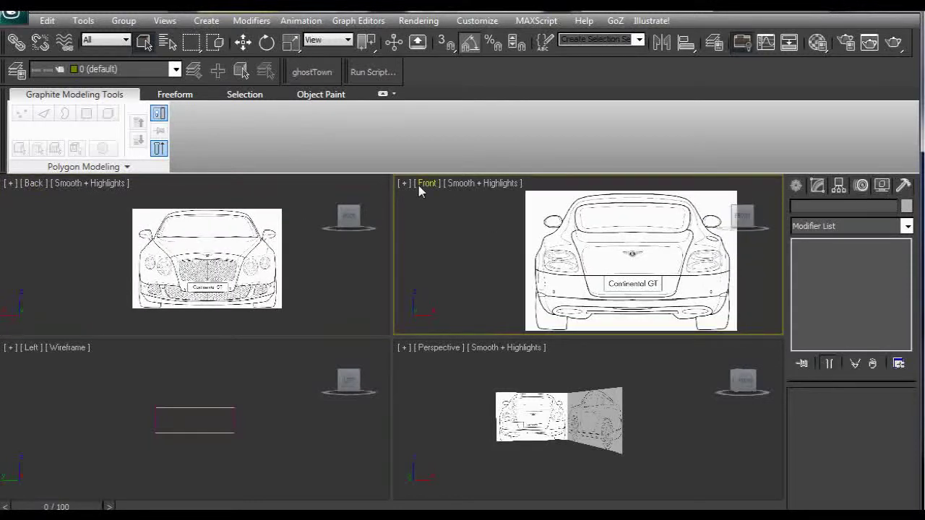
scroll(560, 397, "up", 3)
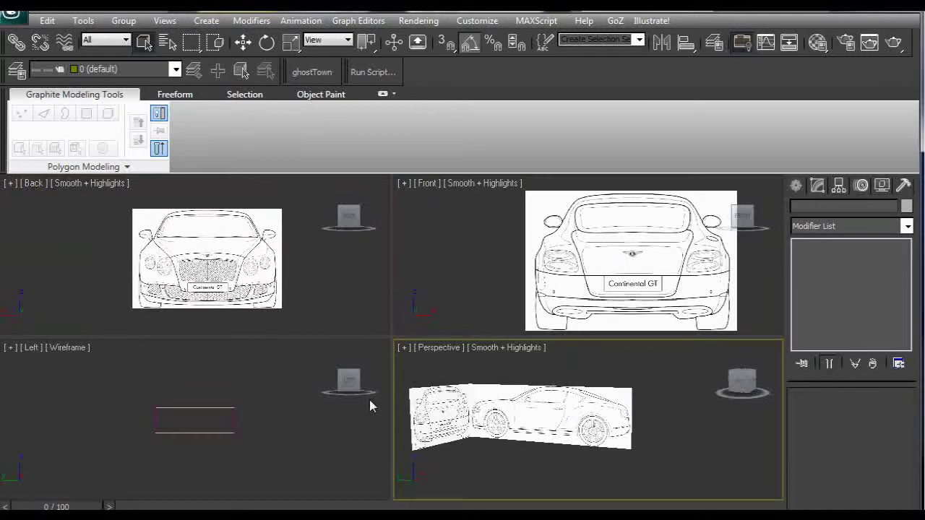
middle_click_drag(586, 421, 620, 415)
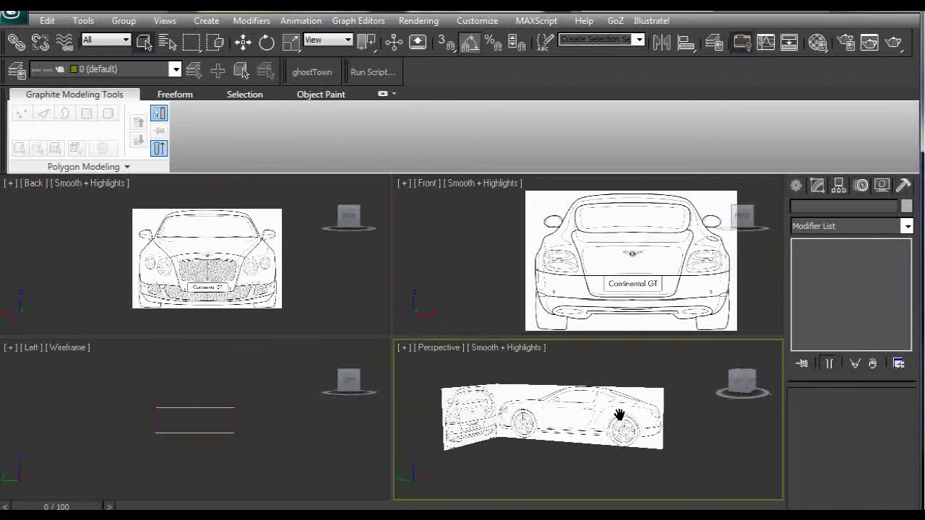